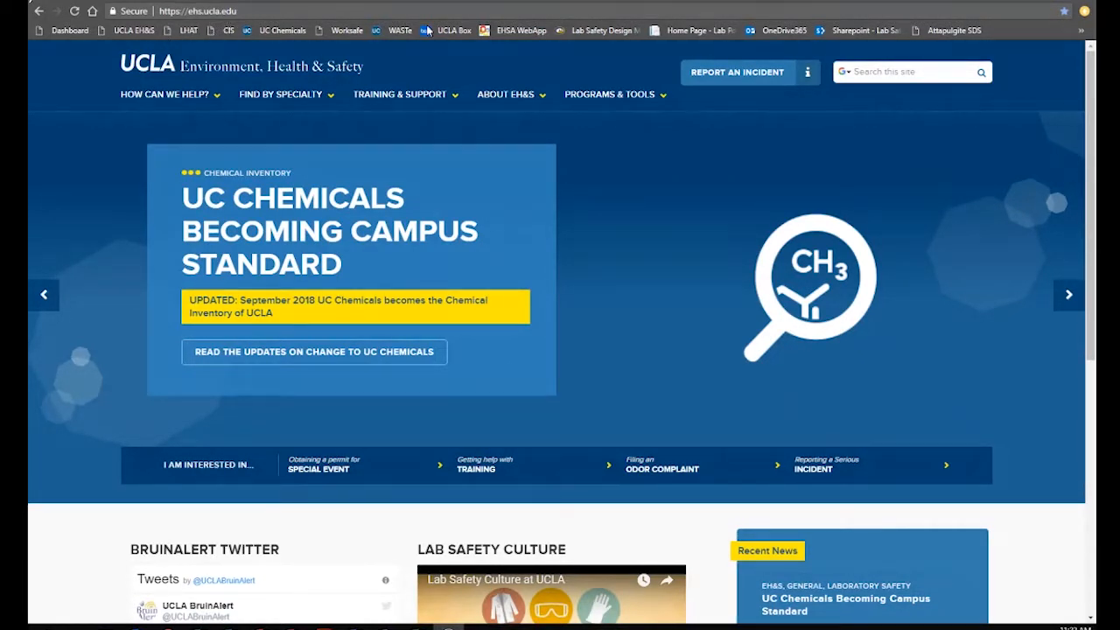
# Go to the Chemical Inventory at UCLA page under Programs & Tools and start the UC Chemicals login
pyautogui.moveTo(618, 101)
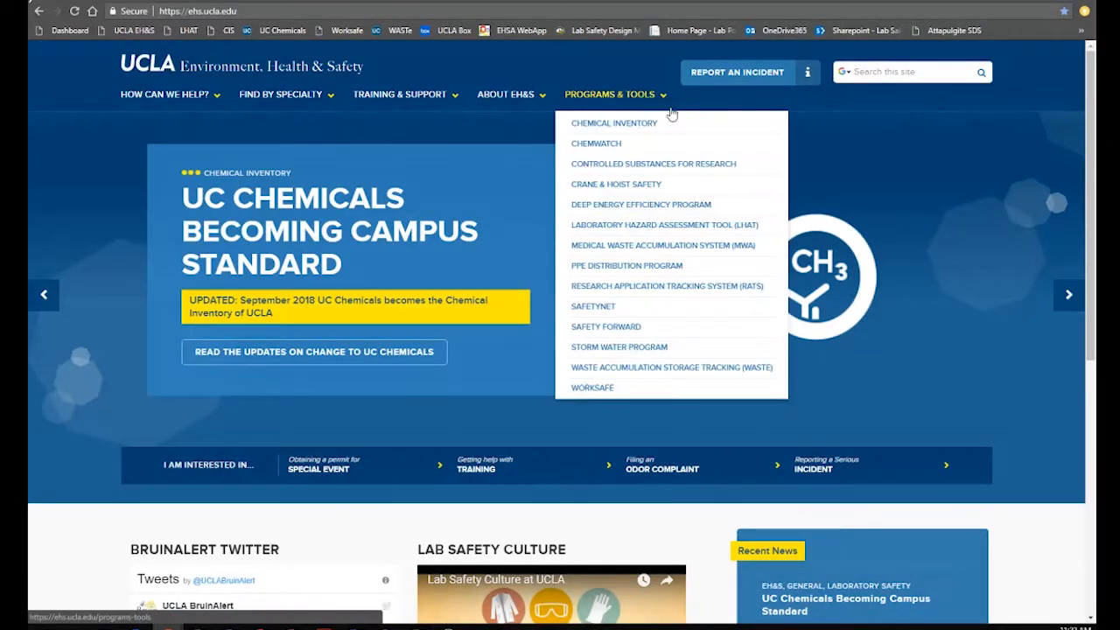
pyautogui.click(623, 123)
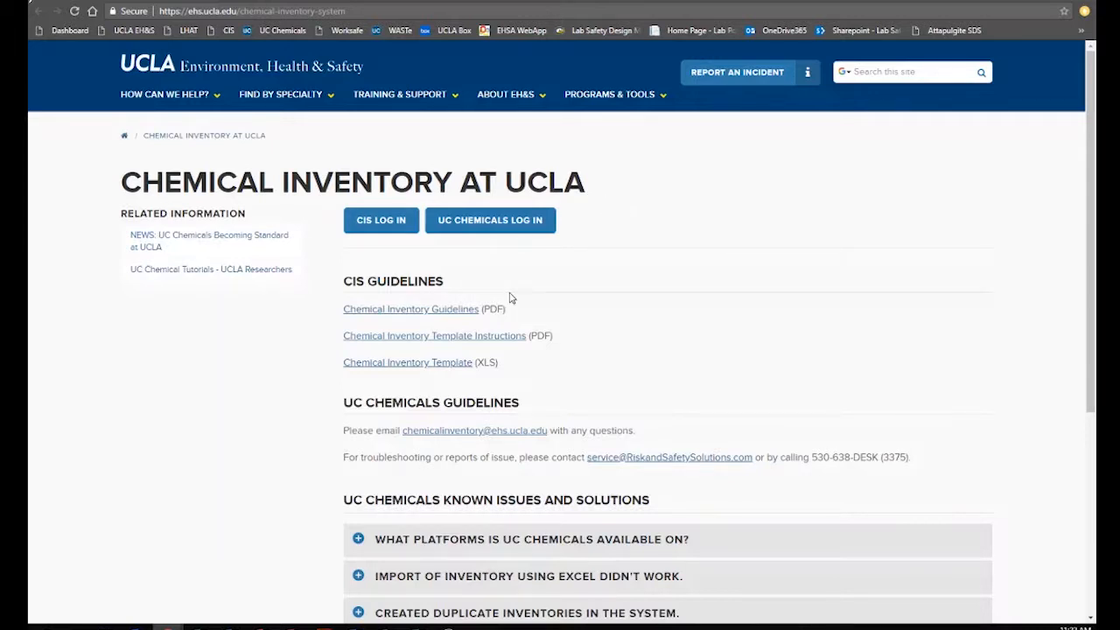
pyautogui.click(518, 221)
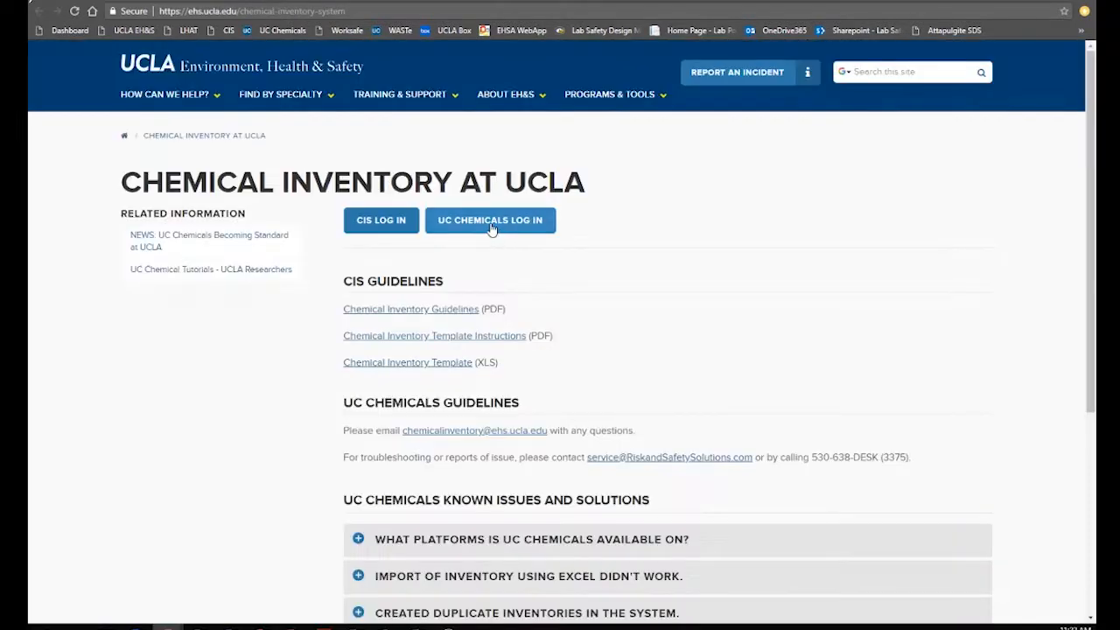
# Pick University of California, Los Angeles as the InCommon identity provider and continue to UCLA sign-in
pyautogui.click(492, 224)
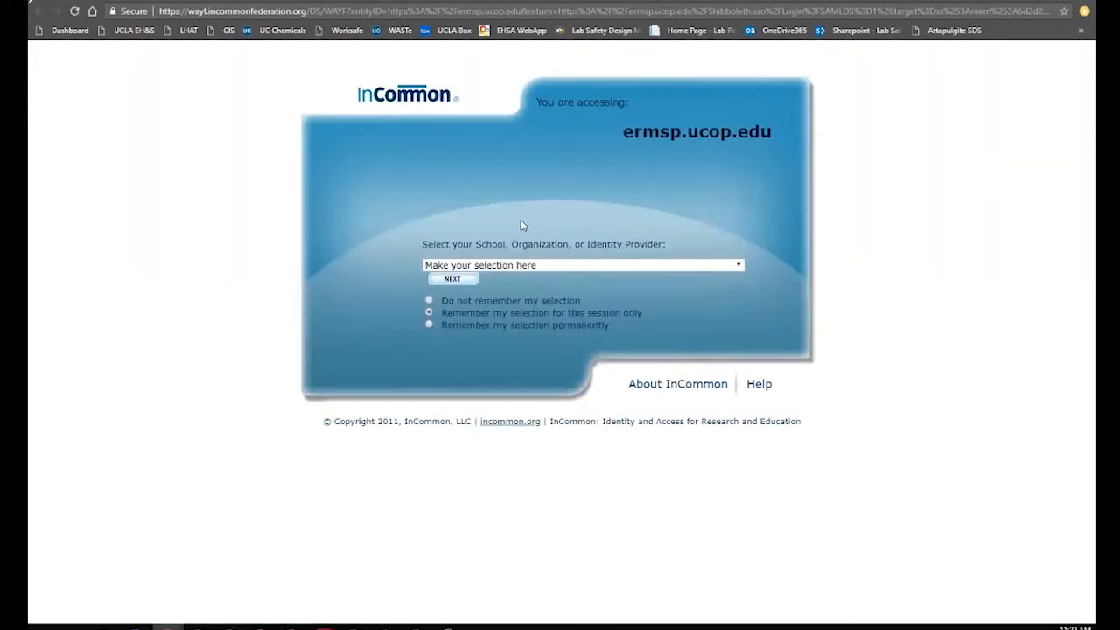
pyautogui.click(472, 265)
pyautogui.write('univ')
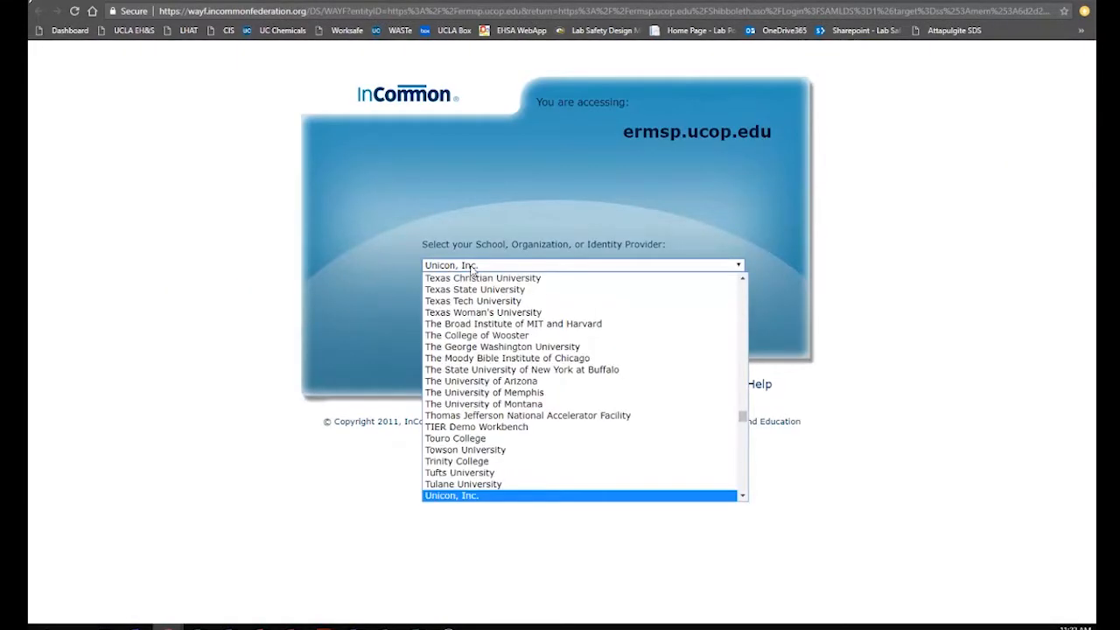
pyautogui.scroll(-15, 525, 372)
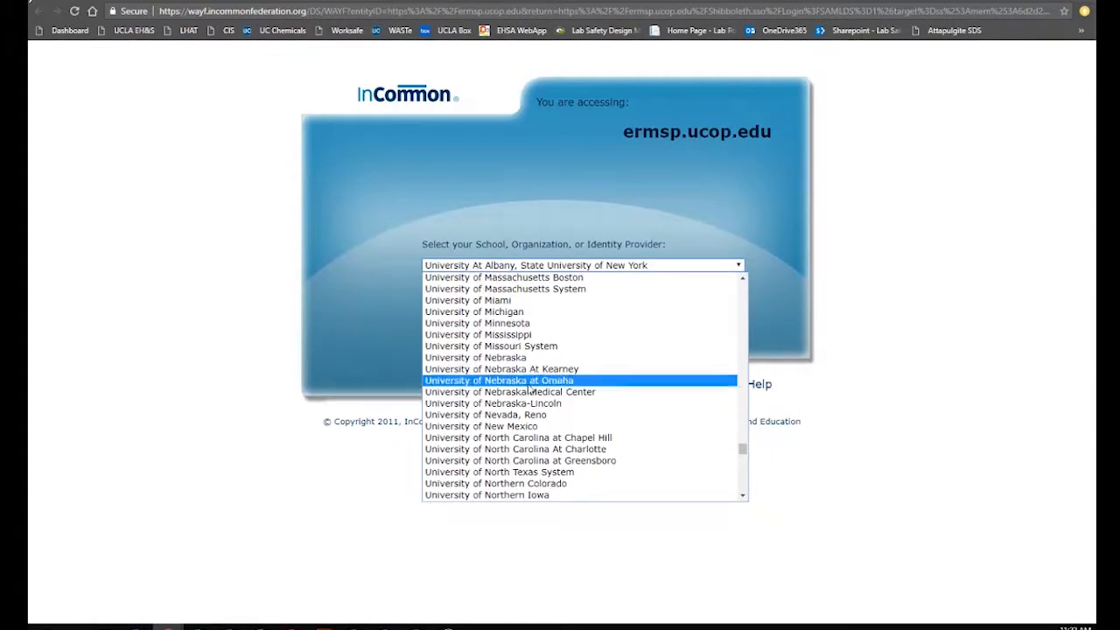
pyautogui.scroll(4, 531, 394)
pyautogui.scroll(15, 530, 394)
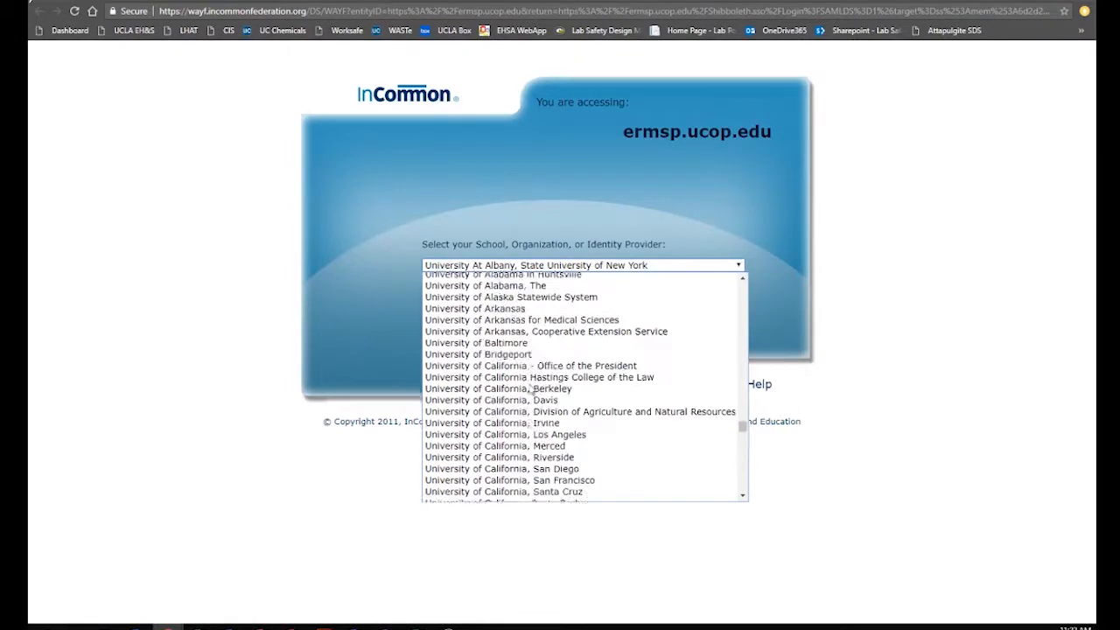
pyautogui.scroll(-5, 565, 452)
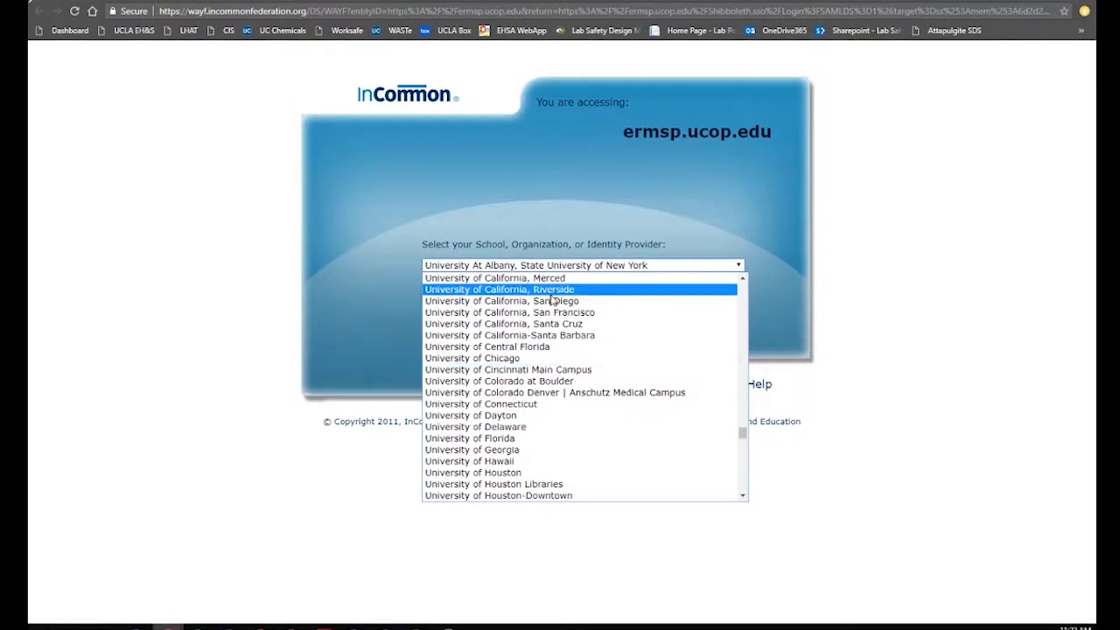
pyautogui.scroll(5, 569, 464)
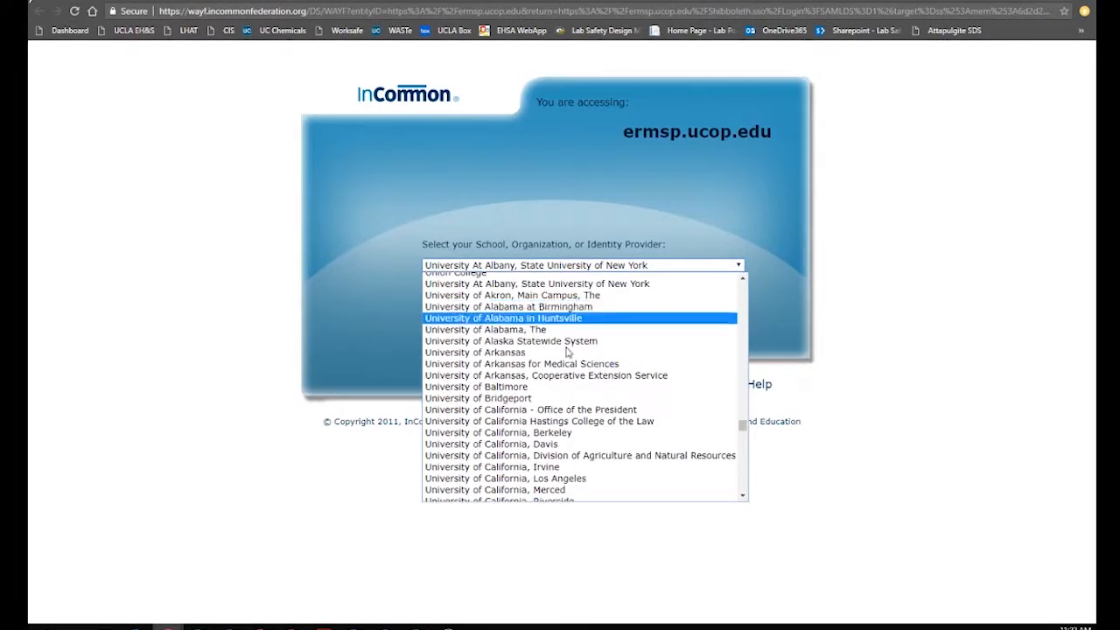
pyautogui.click(569, 479)
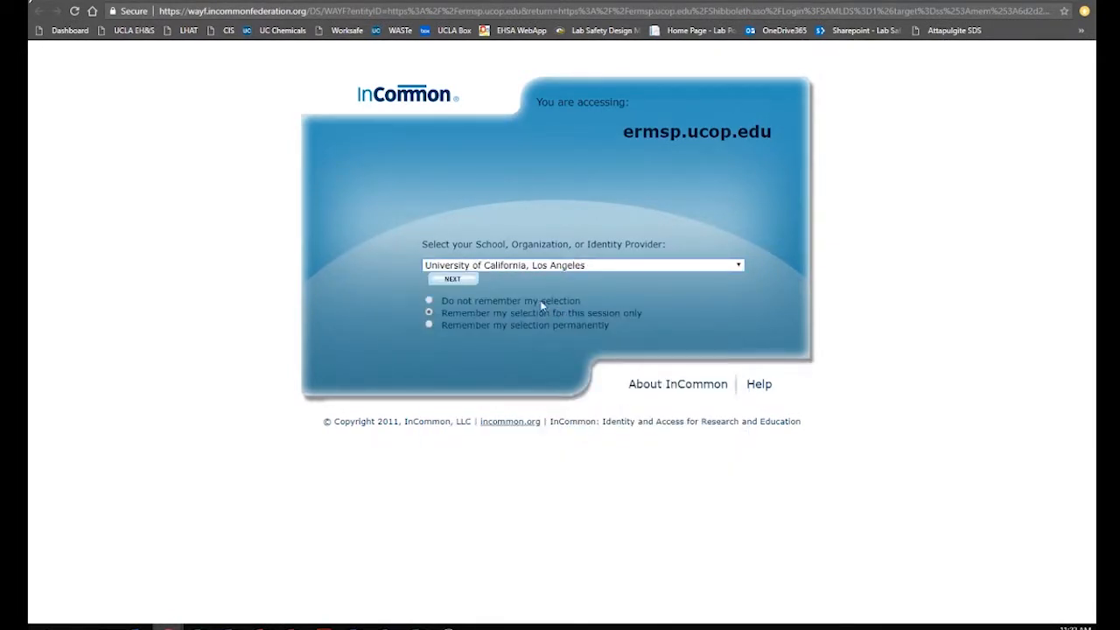
pyautogui.click(452, 279)
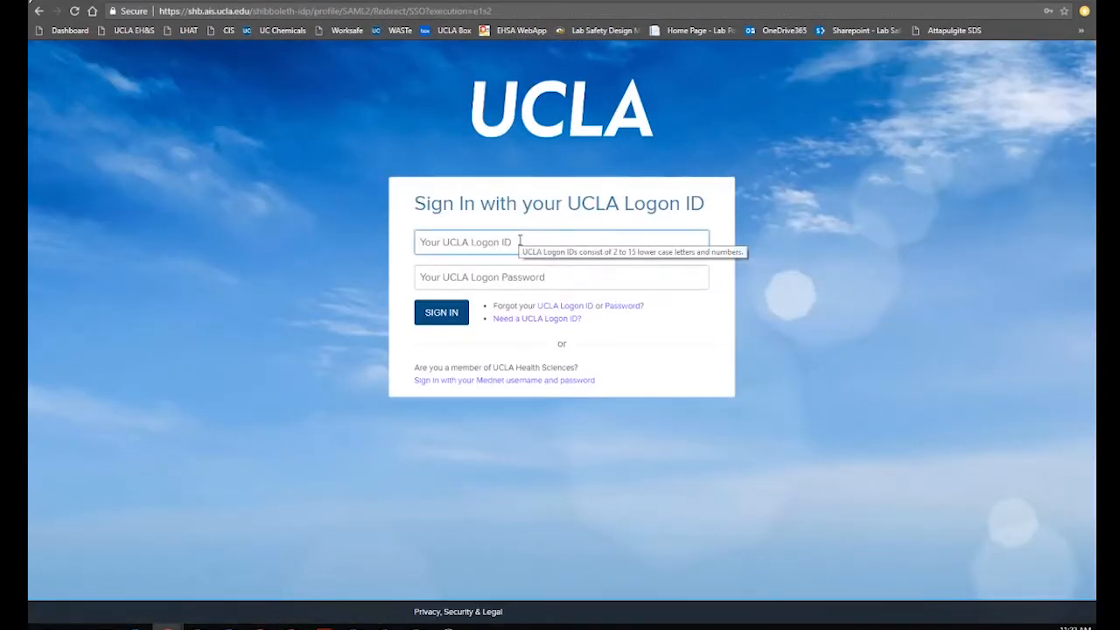
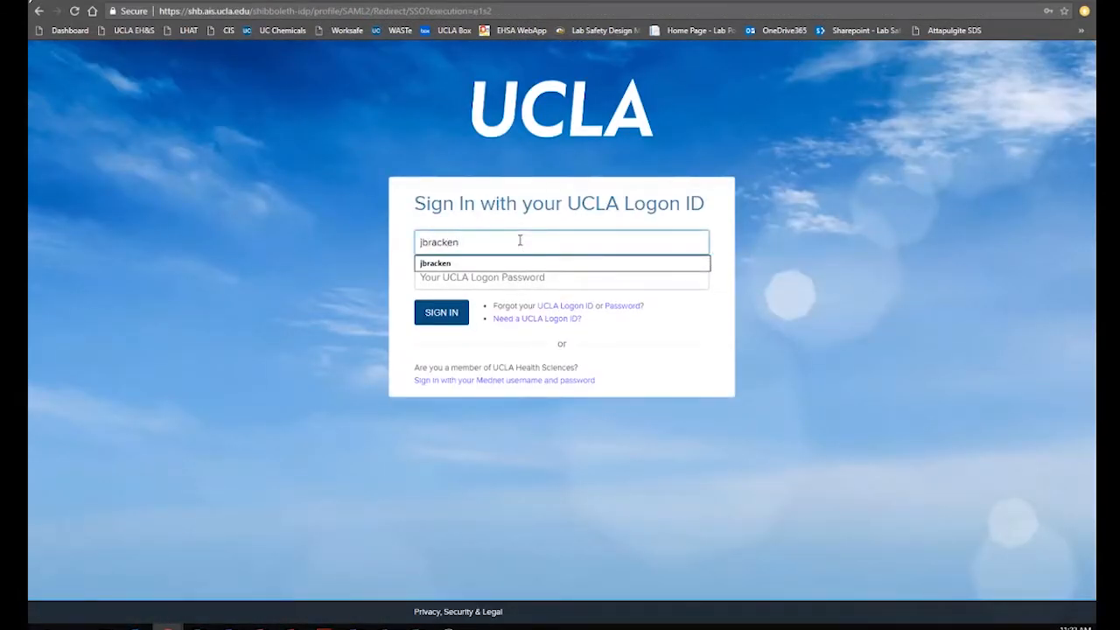
# Sign in to UCLA Logon with your Logon ID and the saved credentials
pyautogui.click(451, 263)
pyautogui.click(451, 315)
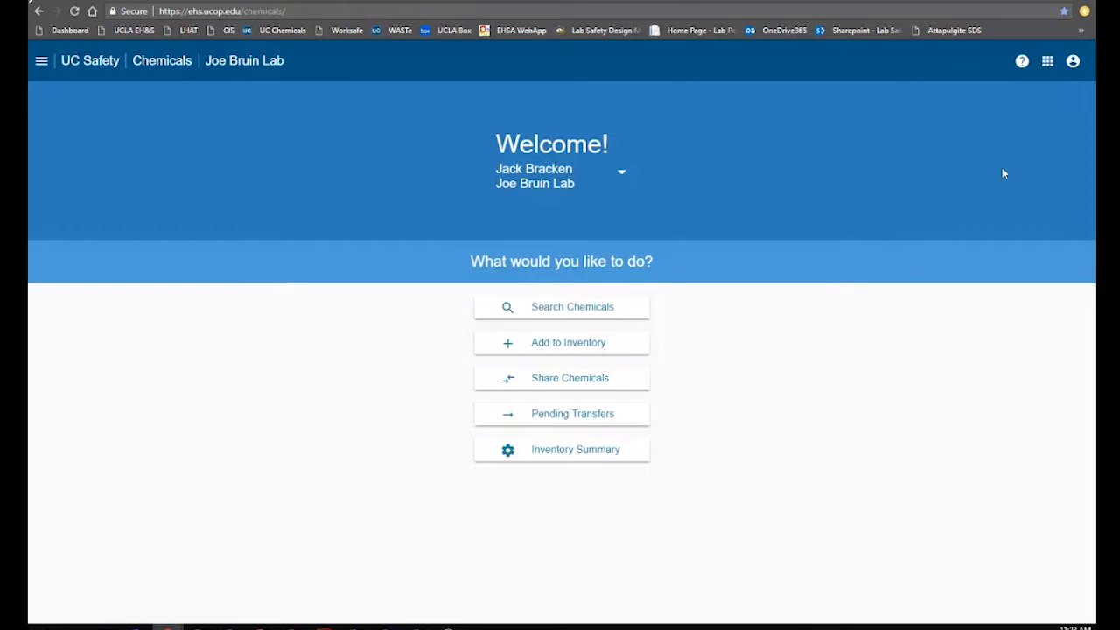
# Open your profile's Groups section in UC Safety and start naming a new group
pyautogui.click(1073, 63)
pyautogui.click(1035, 95)
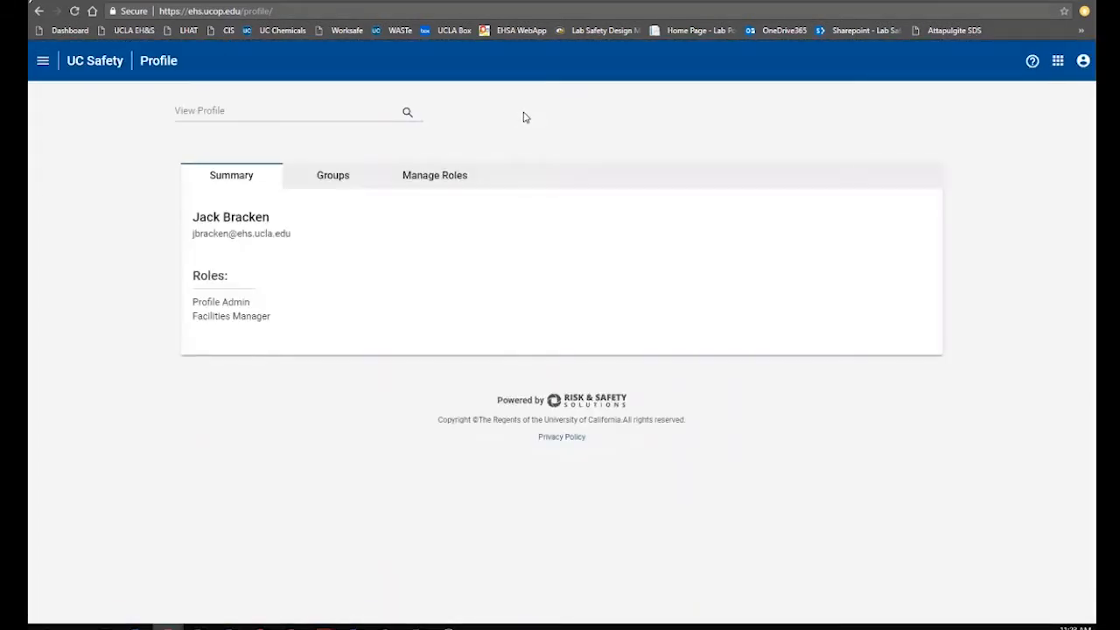
pyautogui.click(330, 177)
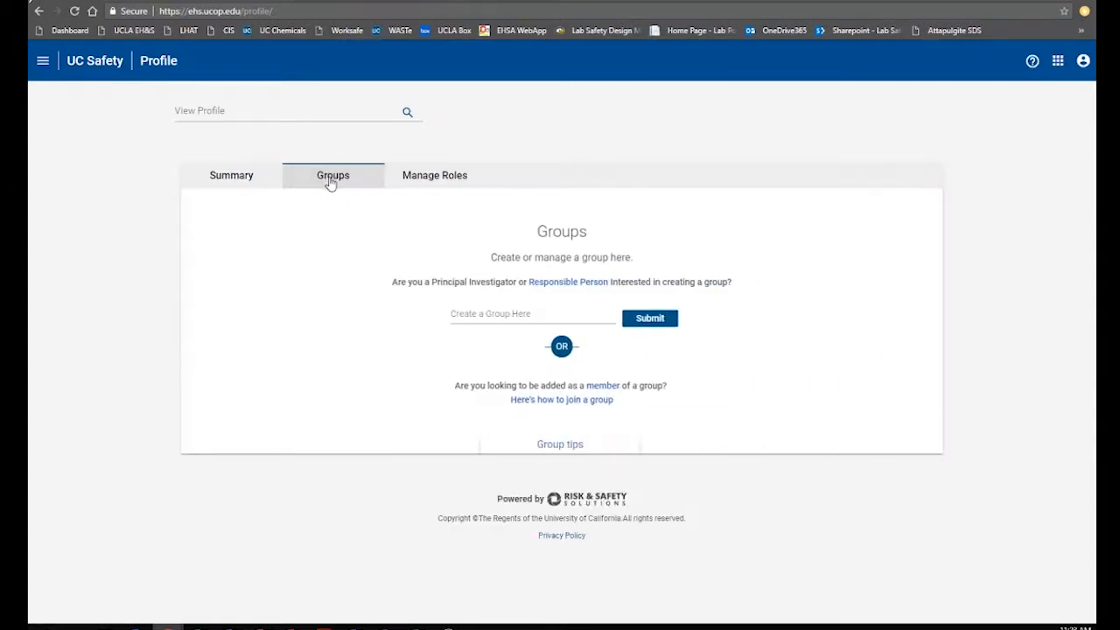
pyautogui.click(460, 313)
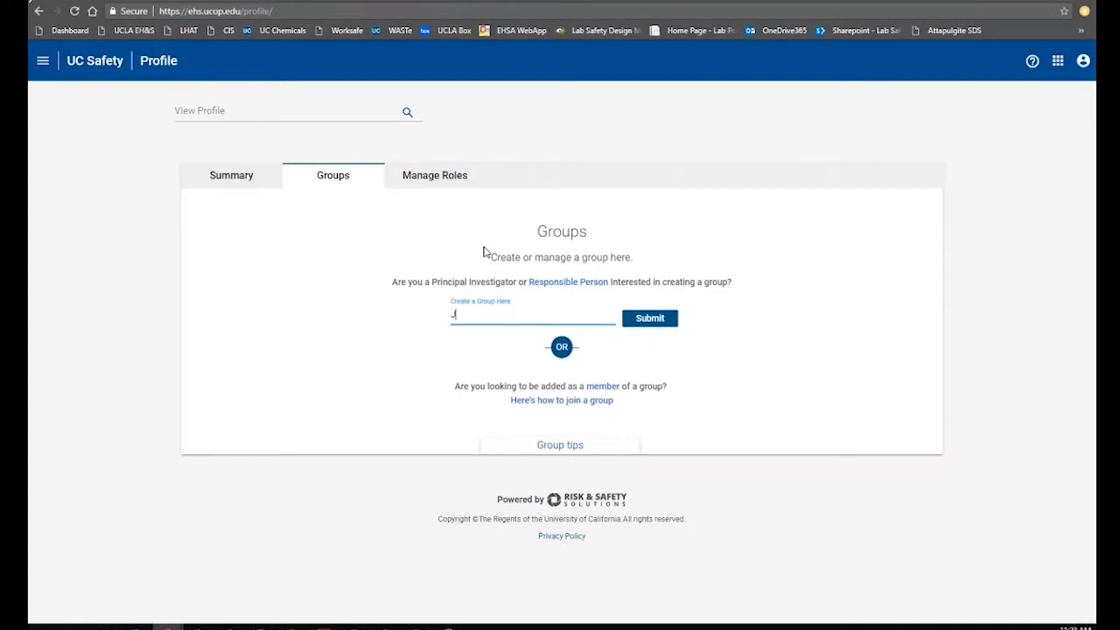
# Create Jack's Chemistry Group, add a colleague as a second member, and view its Locations
pyautogui.write("ack's Chemistry Group")
pyautogui.press('Return')
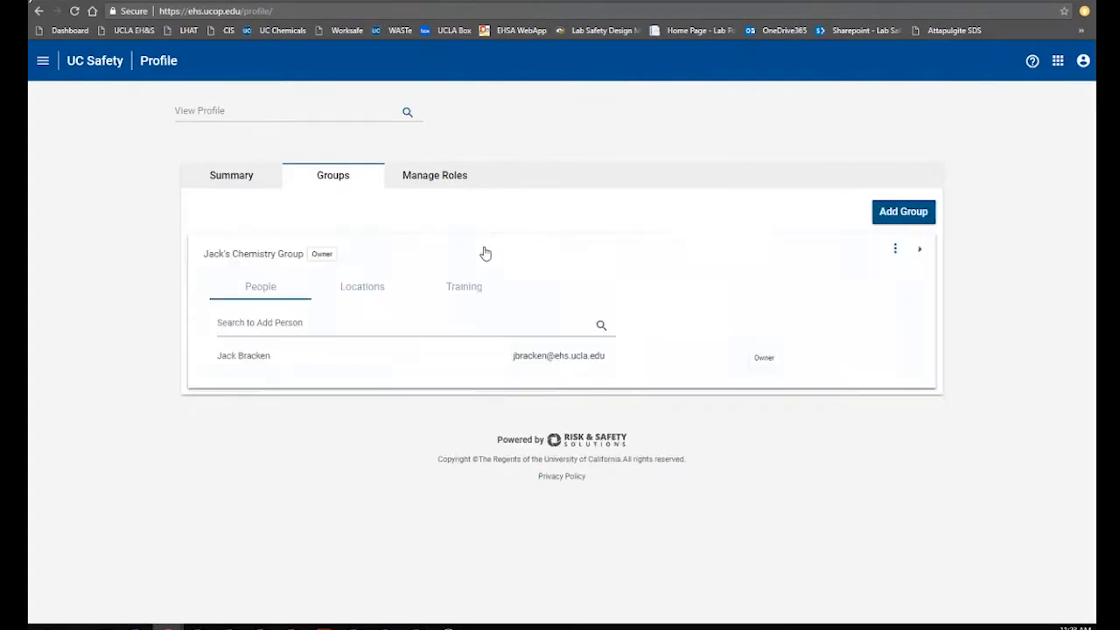
pyautogui.click(297, 322)
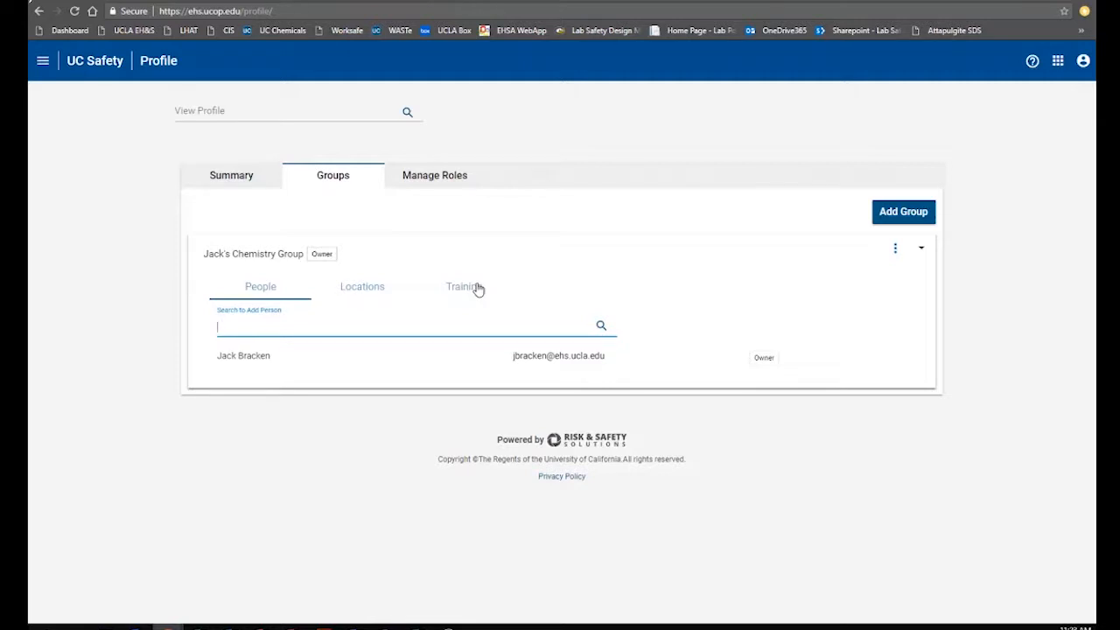
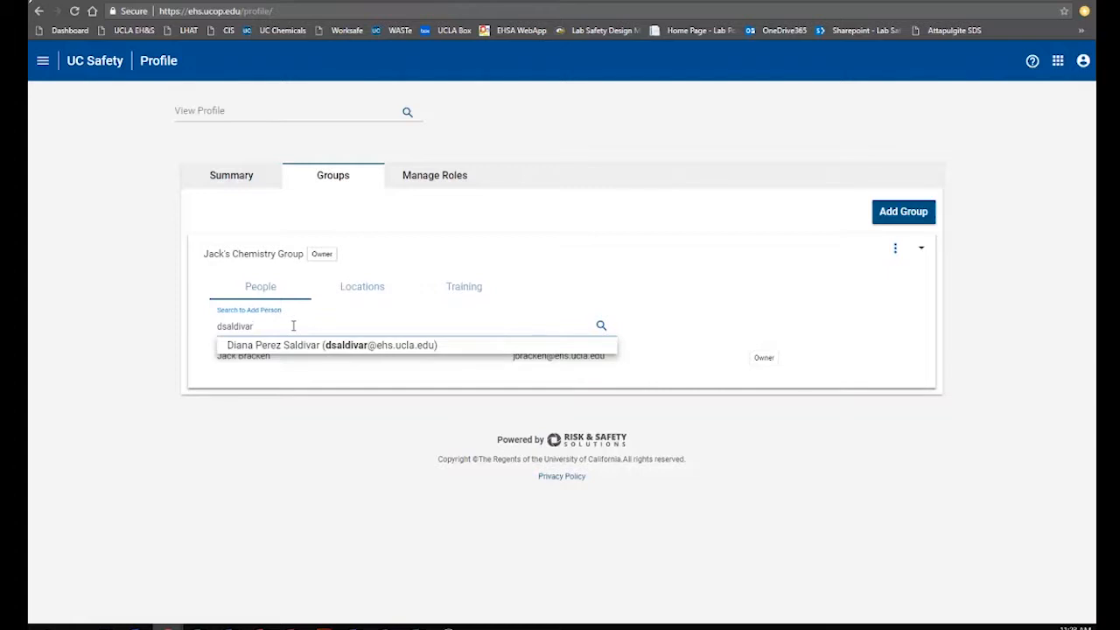
pyautogui.click(282, 355)
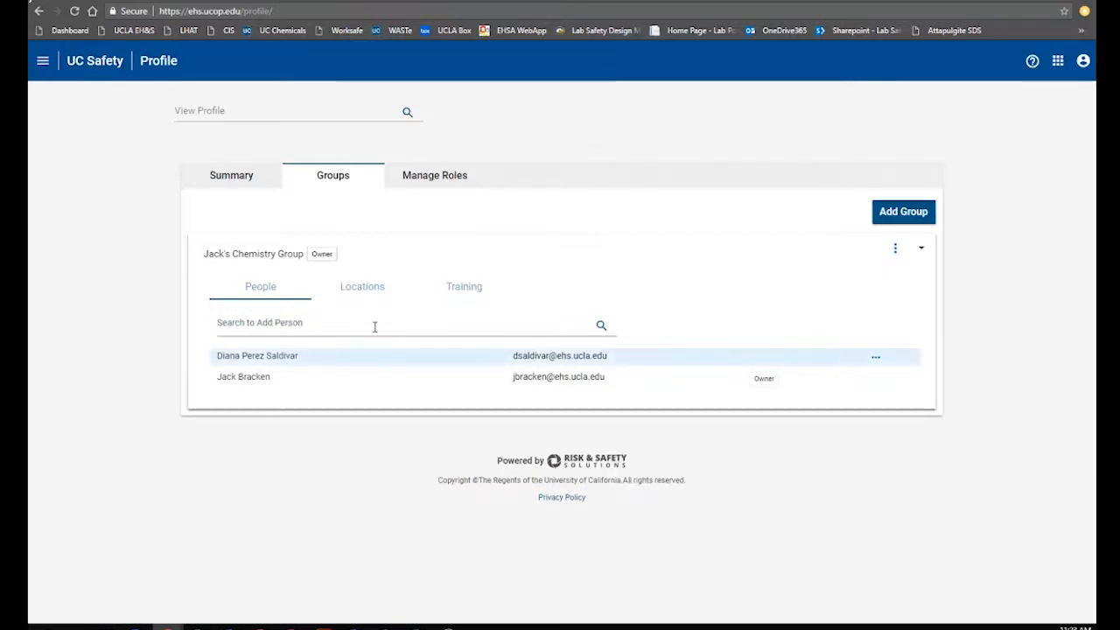
pyautogui.click(374, 295)
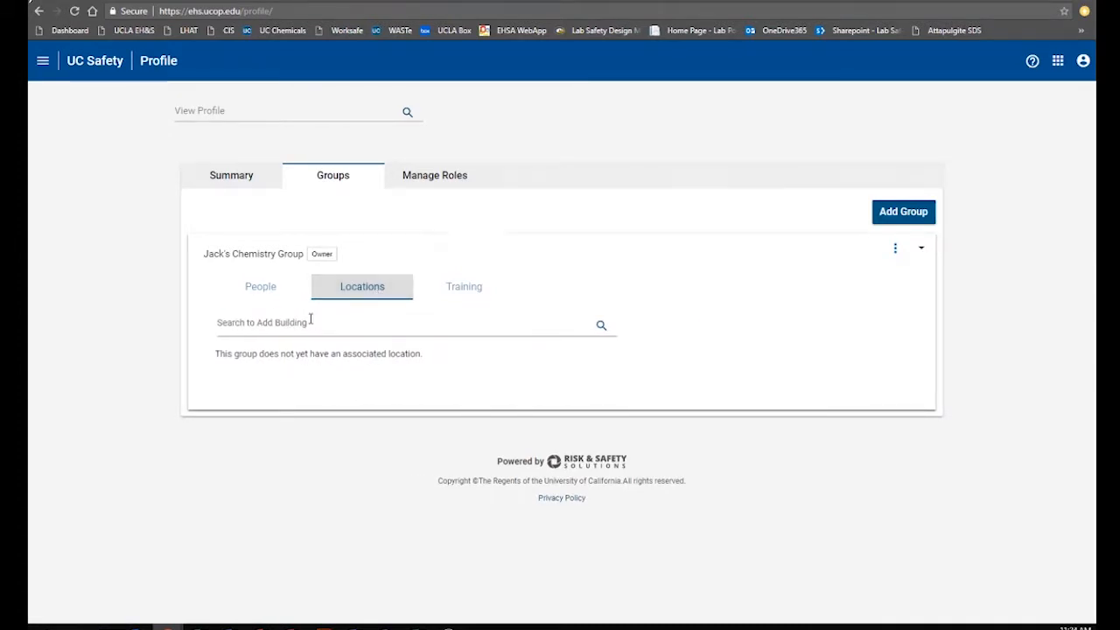
# Assign Strathmore Building room 117 to the chemistry group and collapse the group entry
pyautogui.click(342, 327)
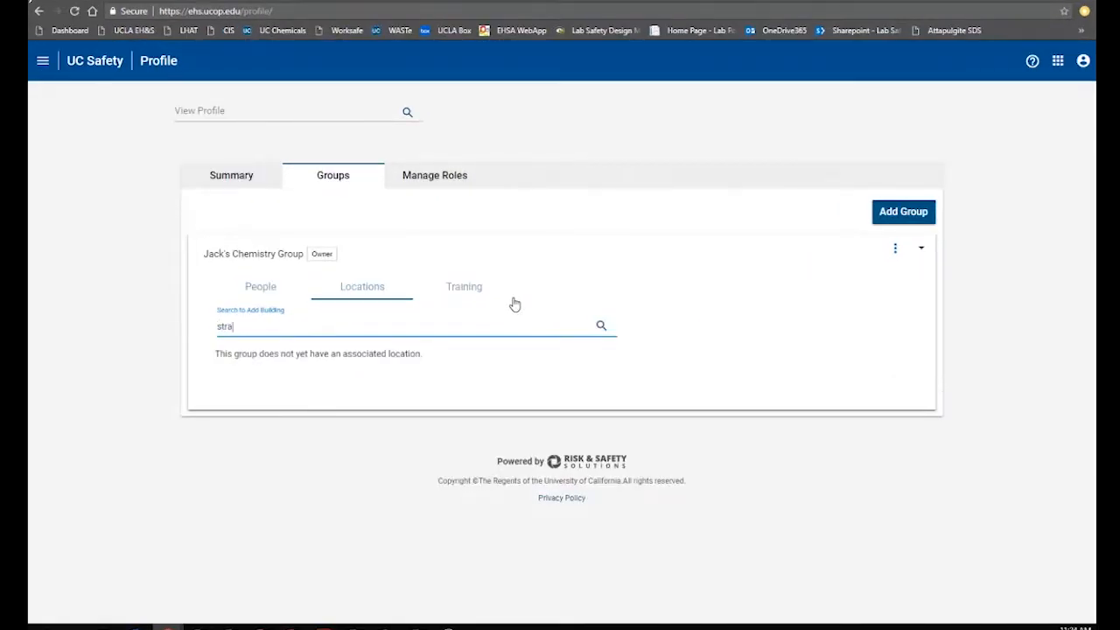
pyautogui.write('strathmore')
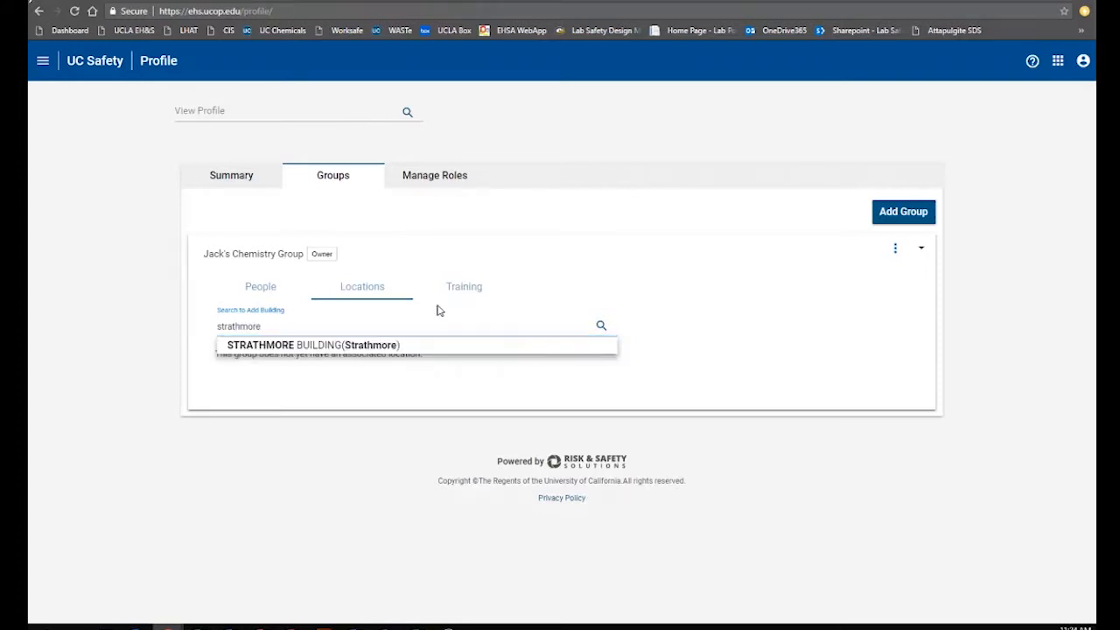
pyautogui.click(344, 349)
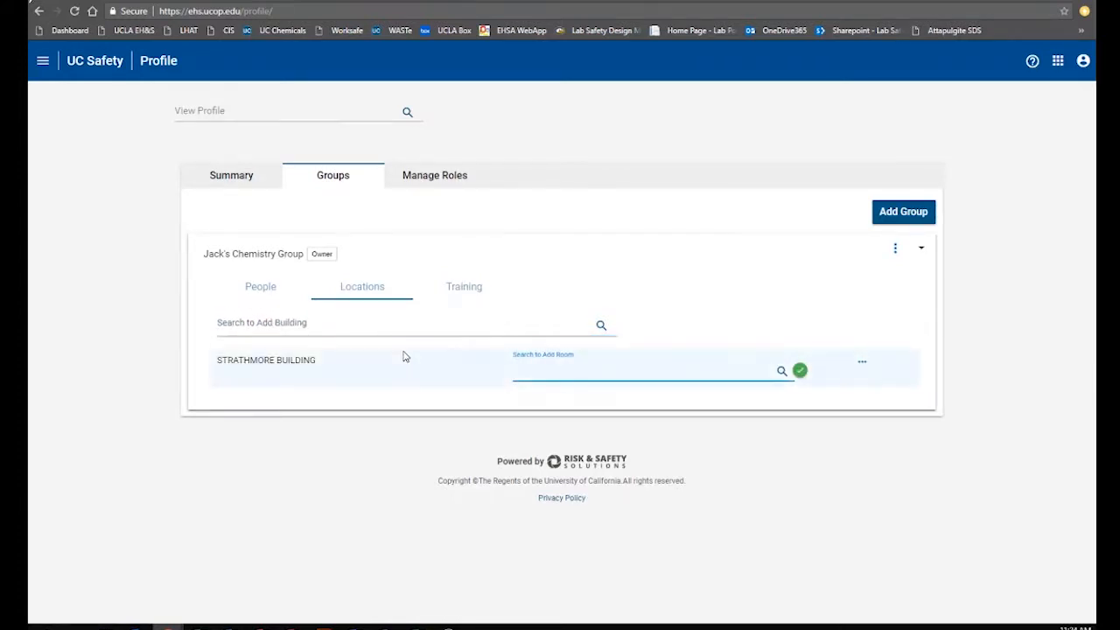
pyautogui.write('117')
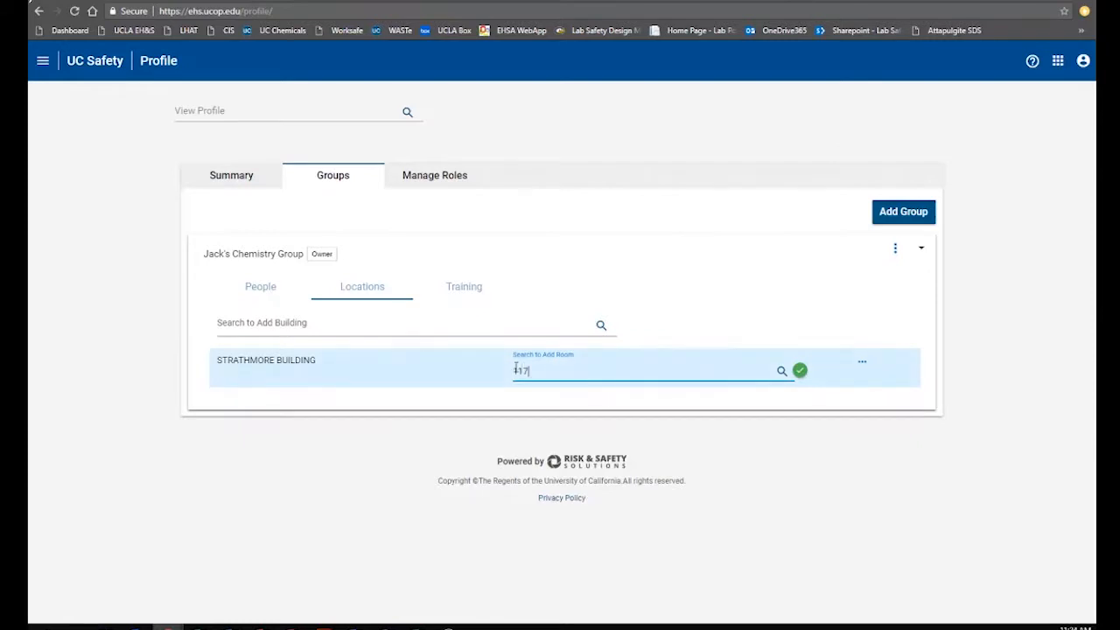
pyautogui.click(573, 392)
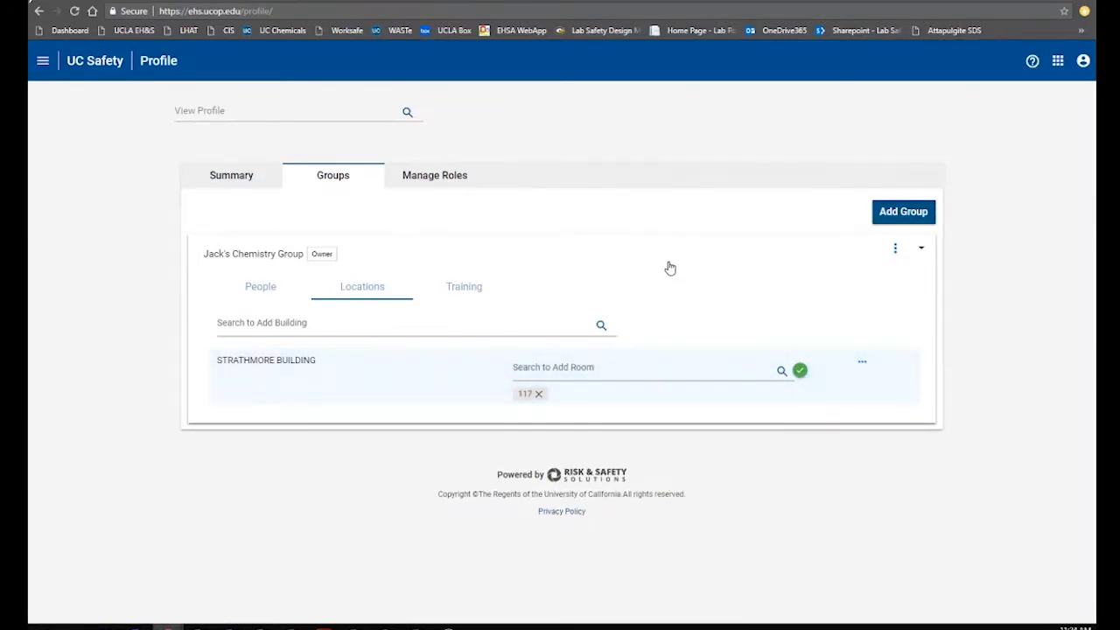
pyautogui.click(253, 261)
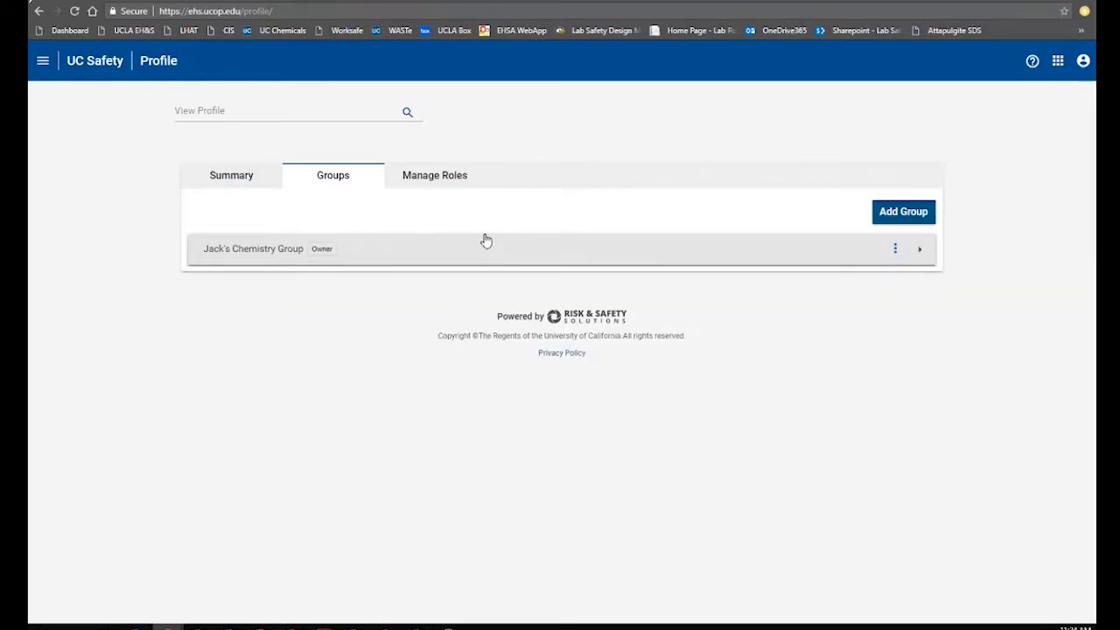
# Create Jack's Biology Group and add a colleague as a member
pyautogui.click(892, 214)
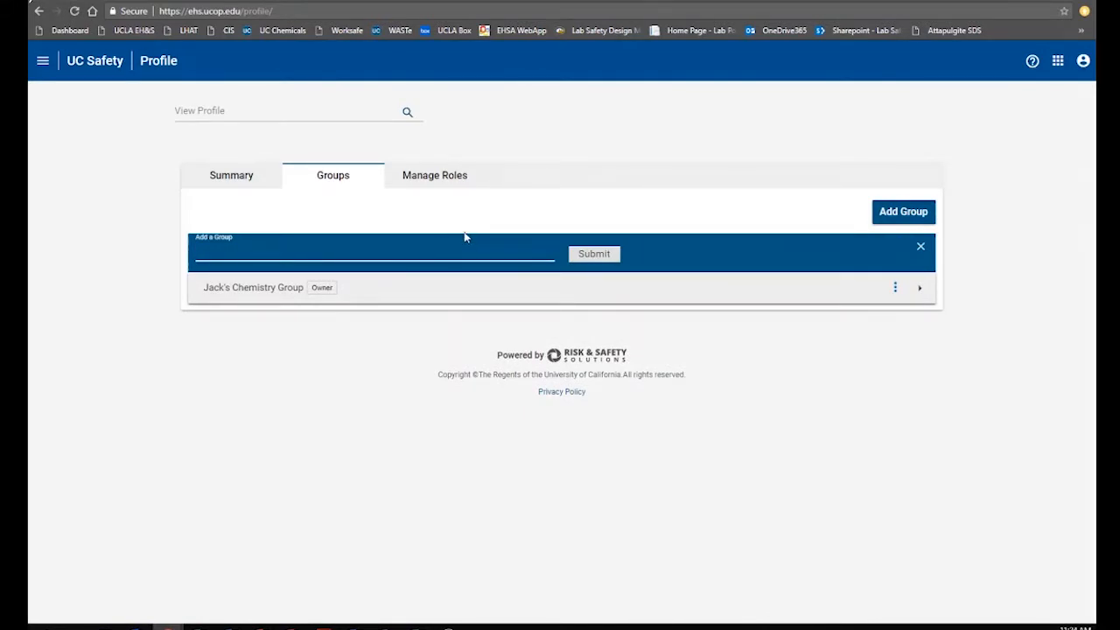
pyautogui.write("Jack's Bi")
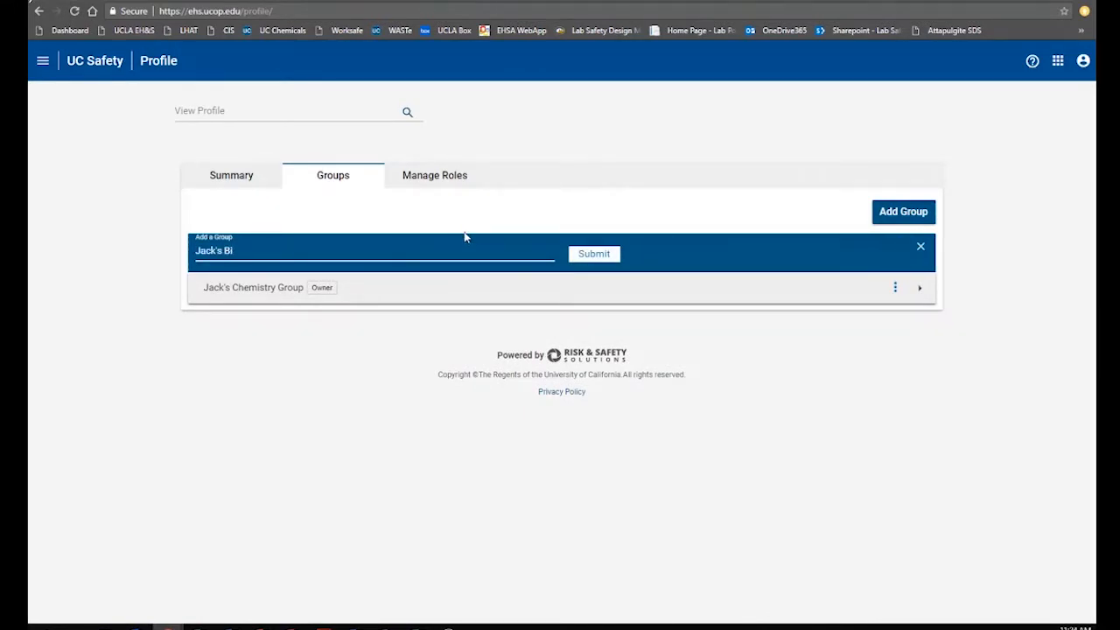
pyautogui.write('ology Group')
pyautogui.click(597, 254)
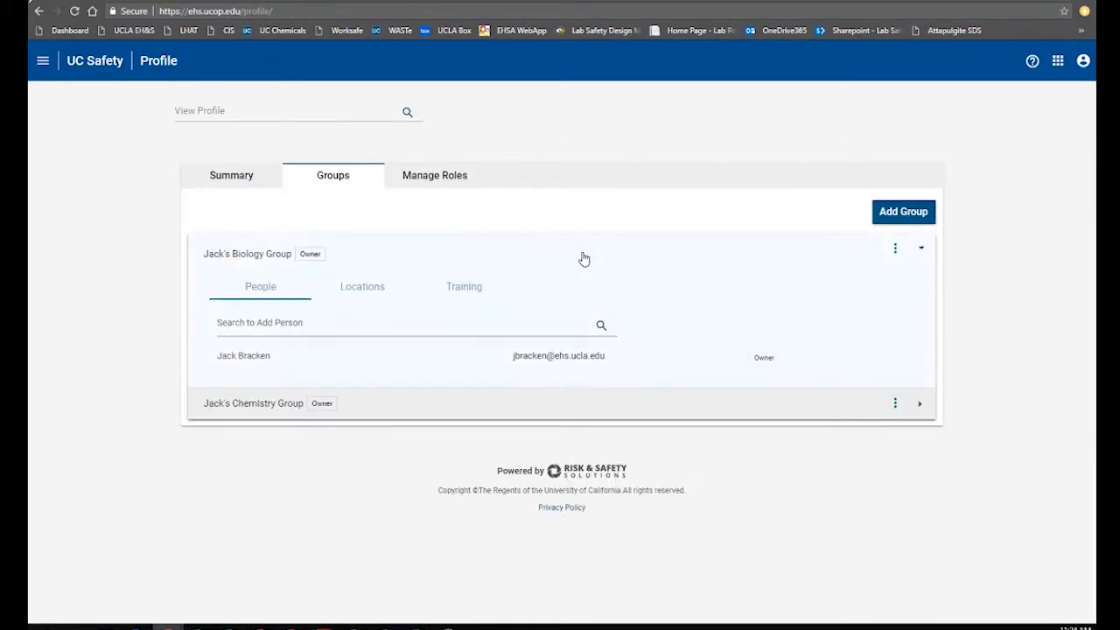
pyautogui.click(310, 323)
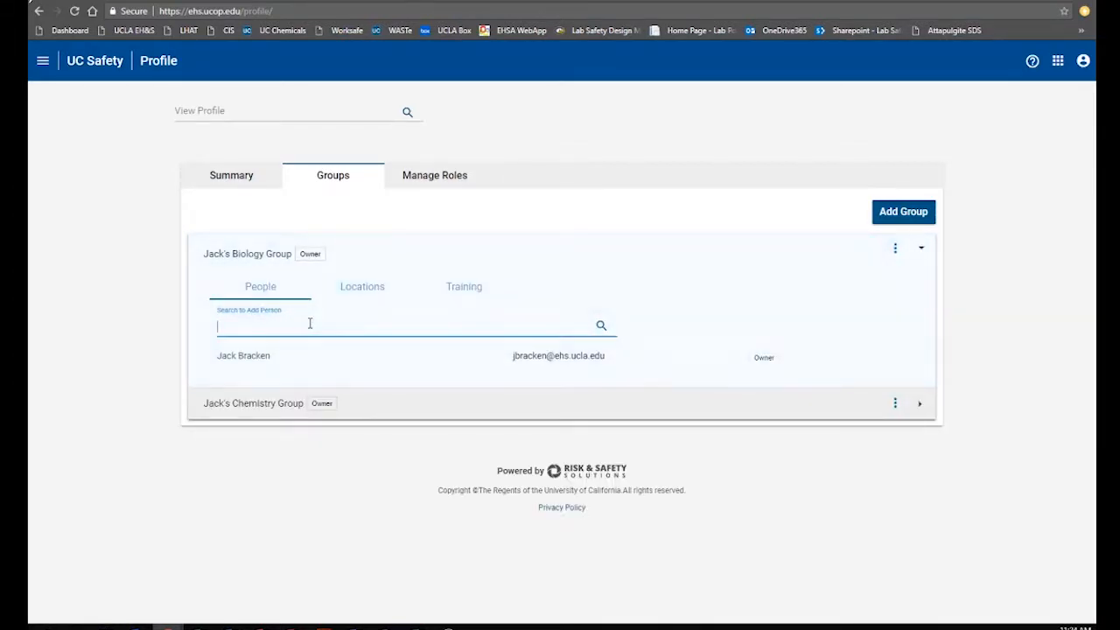
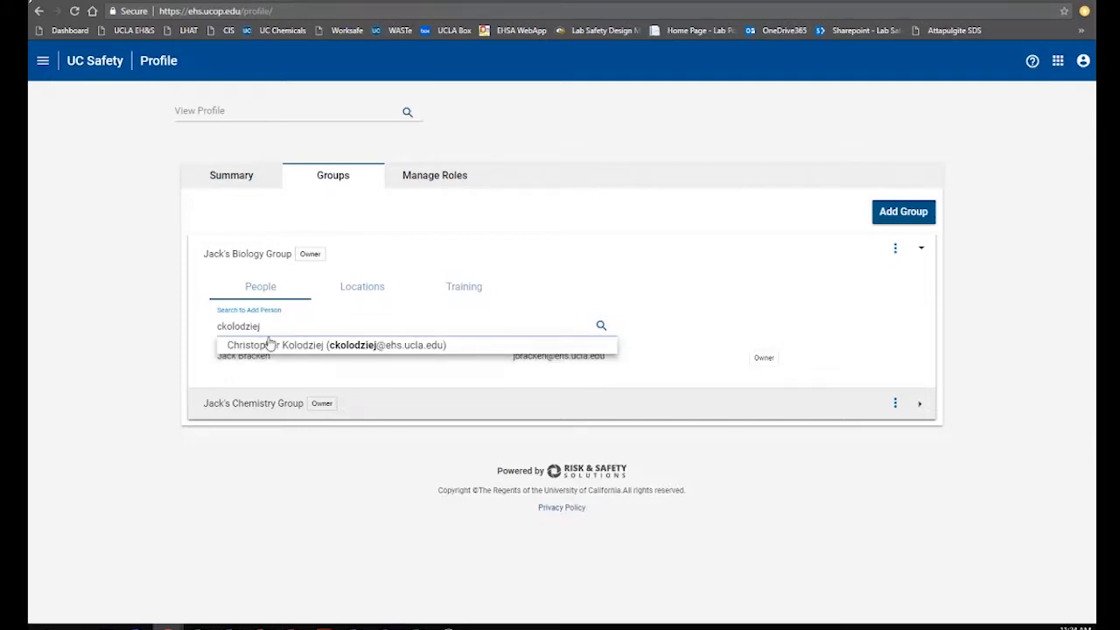
pyautogui.click(273, 346)
# Give the biology group Strathmore Building room 423 as its location, then collapse it
pyautogui.click(372, 291)
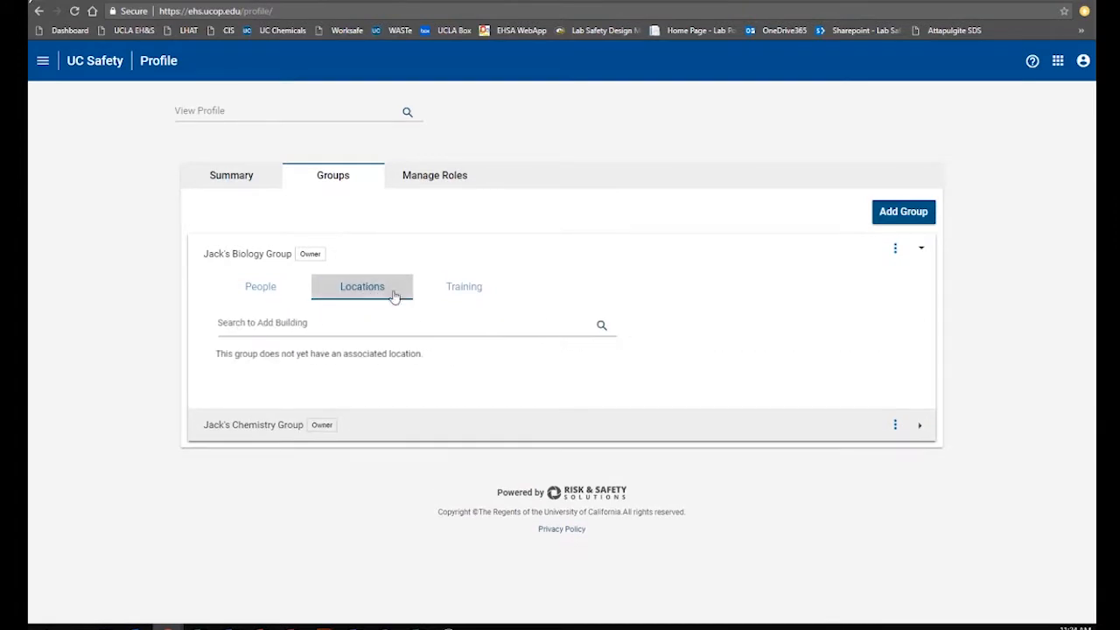
pyautogui.click(341, 324)
pyautogui.write('st')
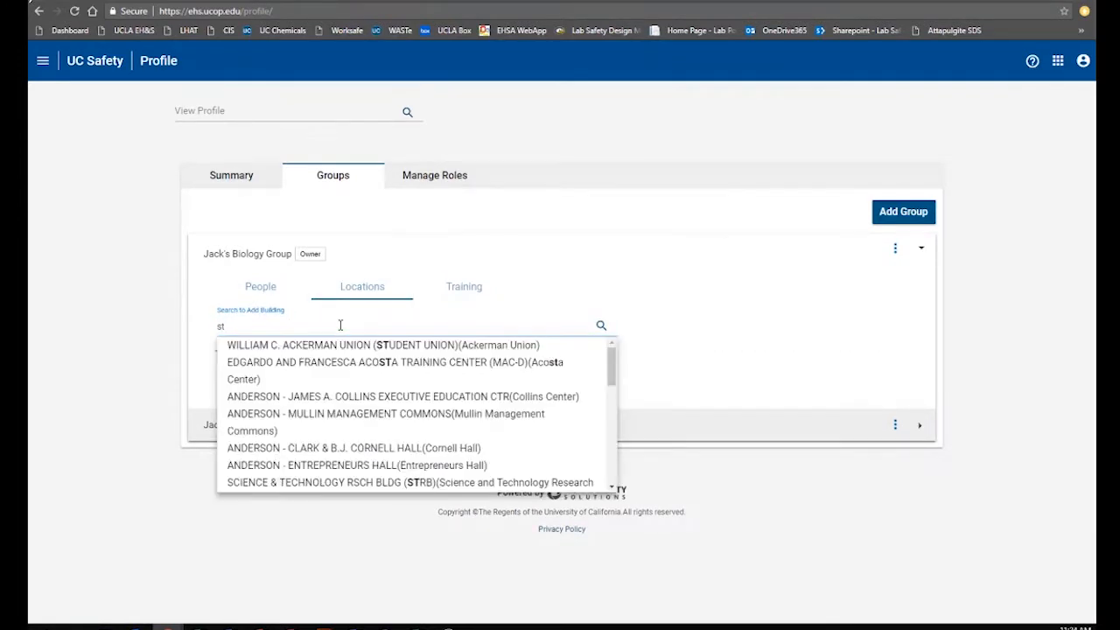
pyautogui.write('rathmo')
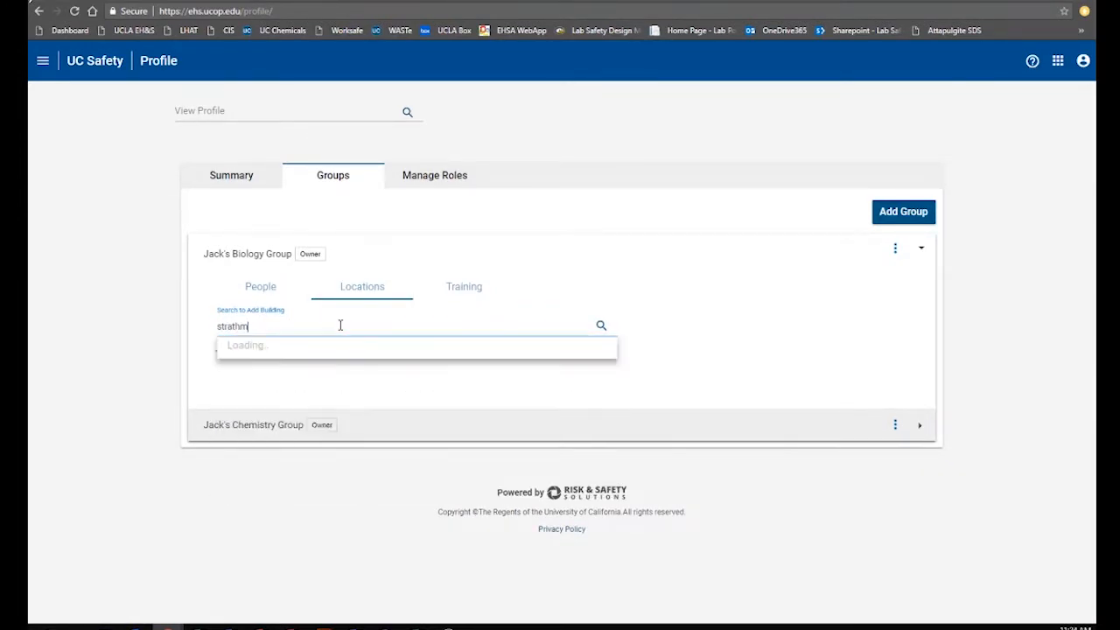
pyautogui.click(329, 343)
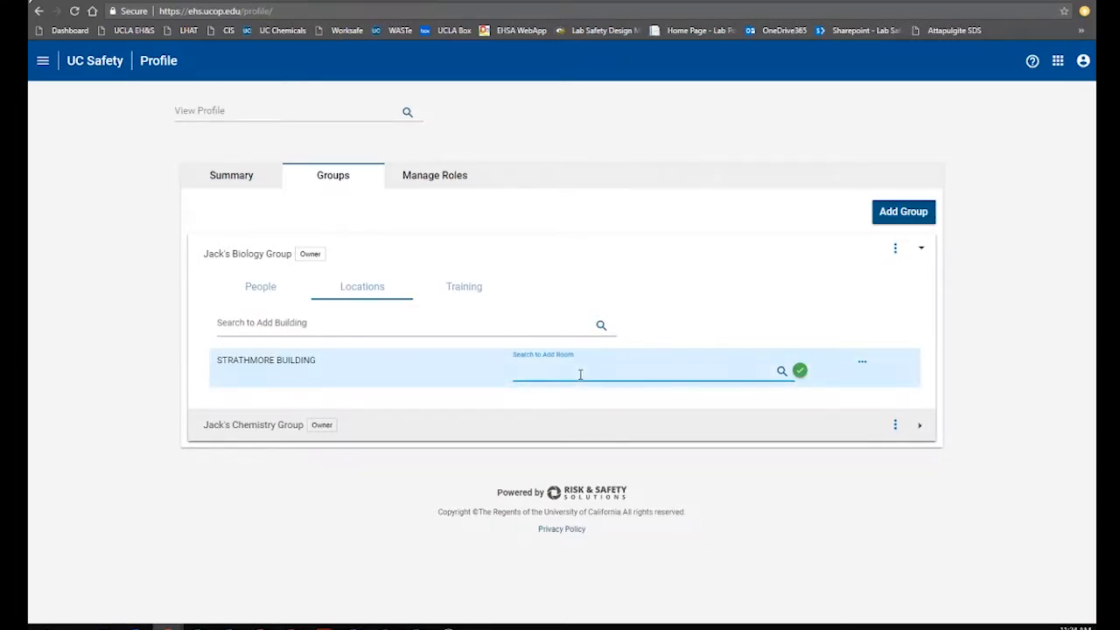
pyautogui.write('423')
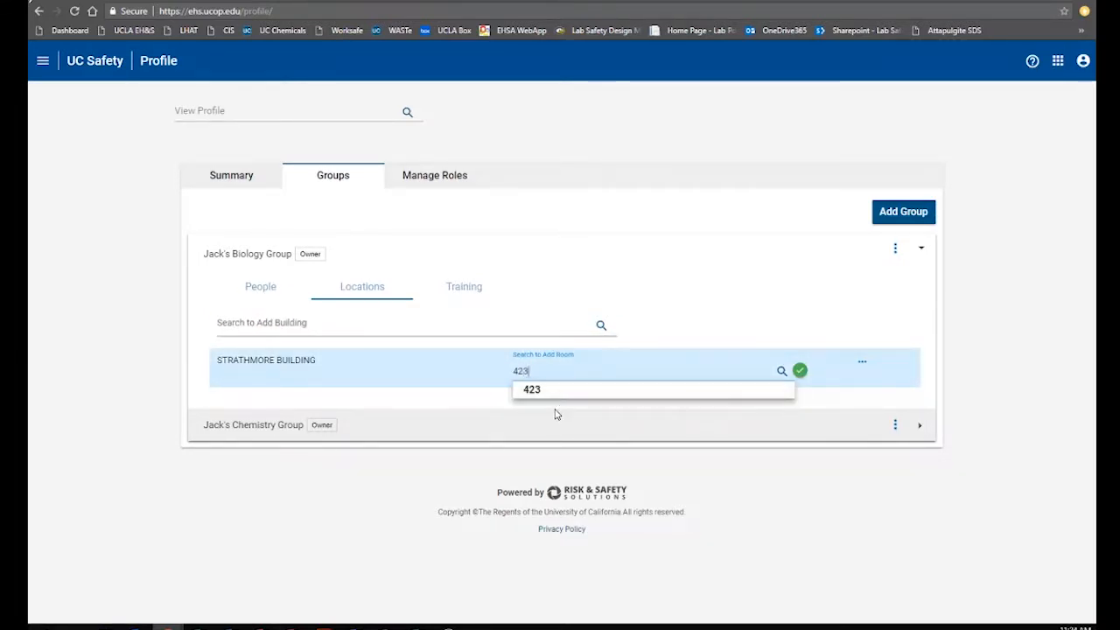
pyautogui.click(547, 392)
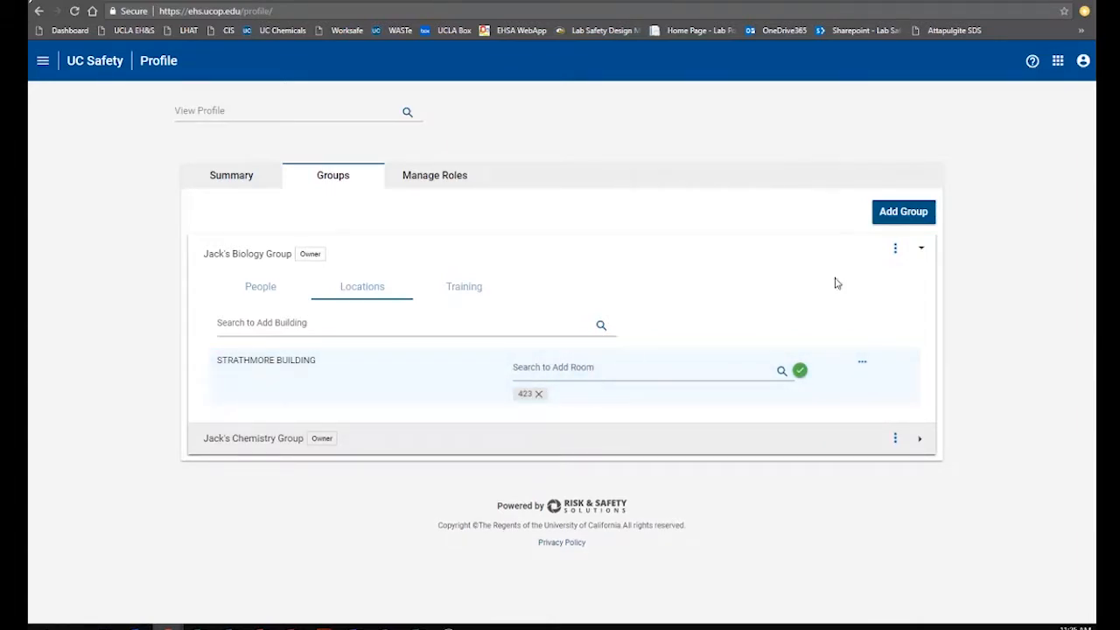
pyautogui.click(253, 257)
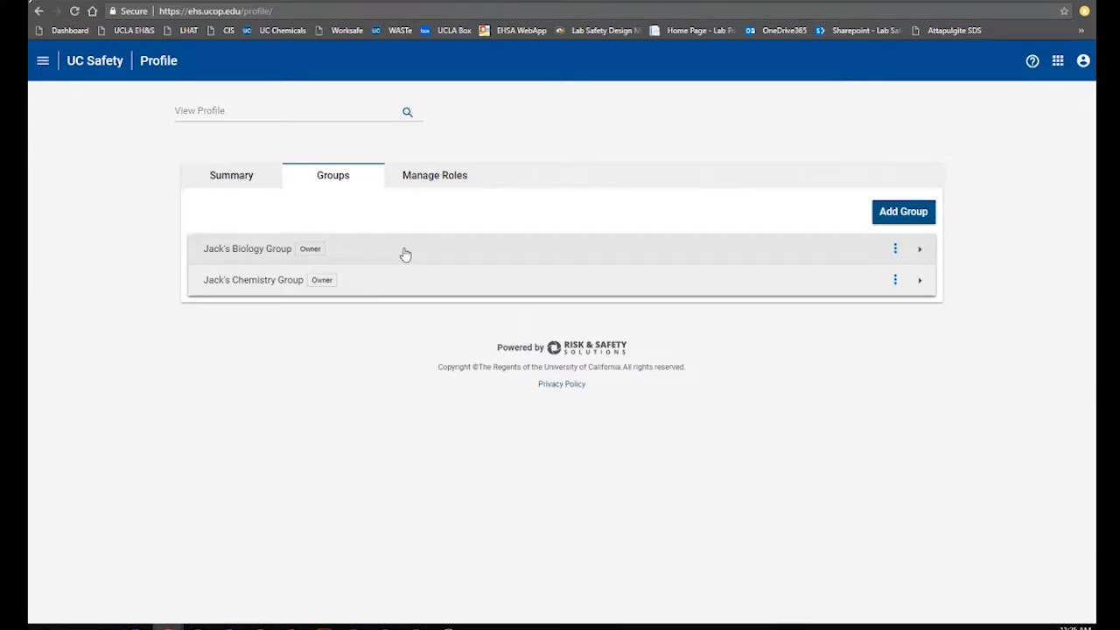
# Switch to the Chemicals app from App Tiles and bring up the inventory chooser
pyautogui.click(1058, 63)
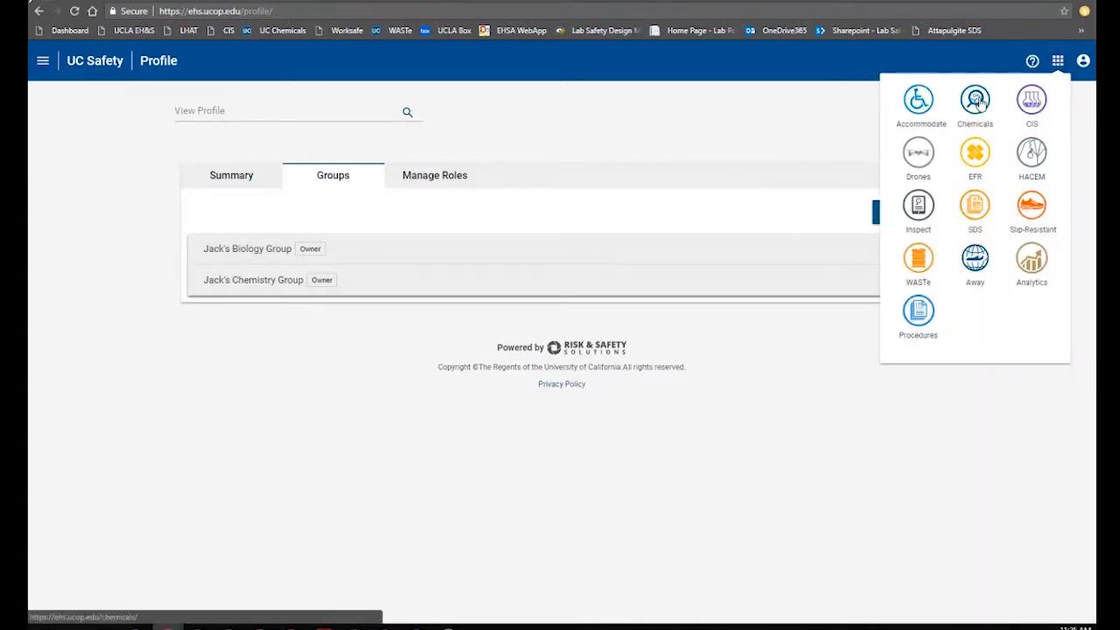
pyautogui.click(978, 103)
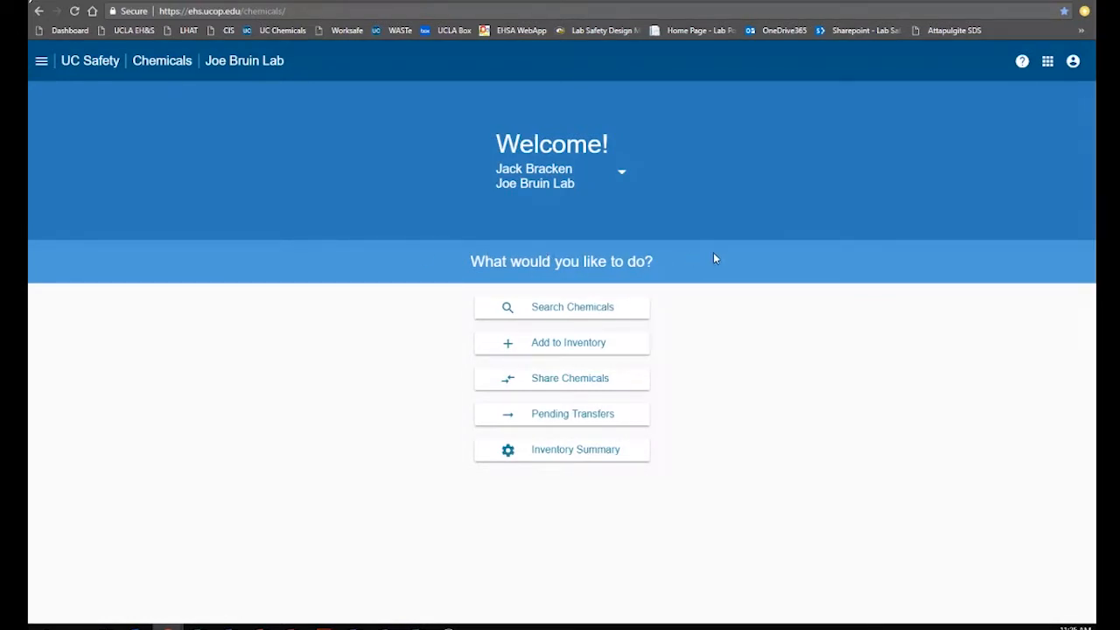
pyautogui.click(622, 179)
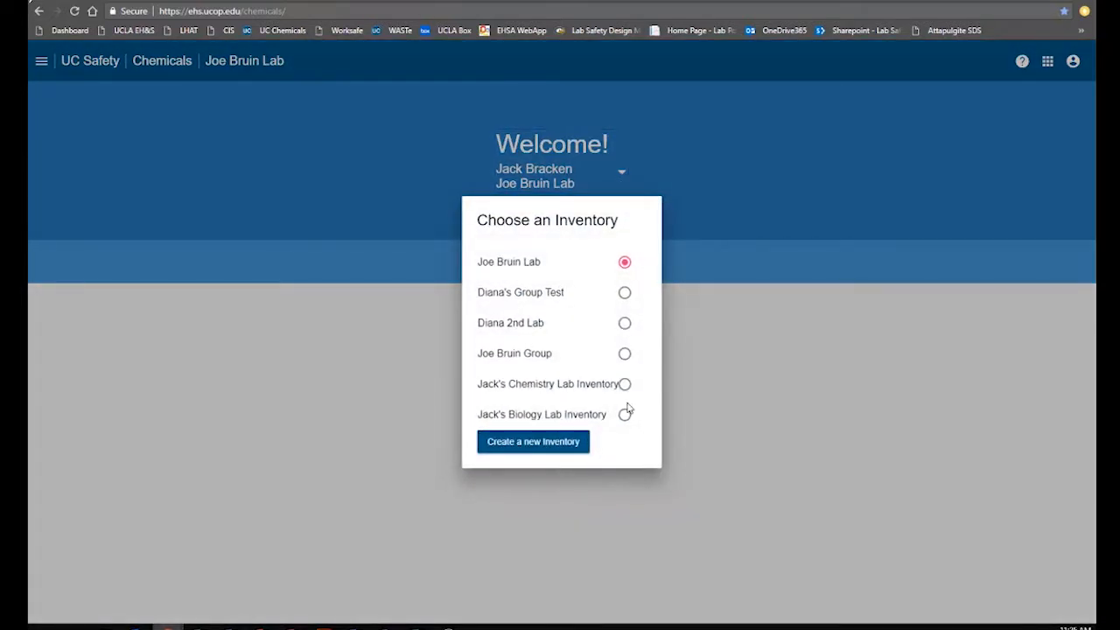
# Create and save Jack's Chemistry Inventory shared with Jack's Chemistry Group
pyautogui.click(528, 451)
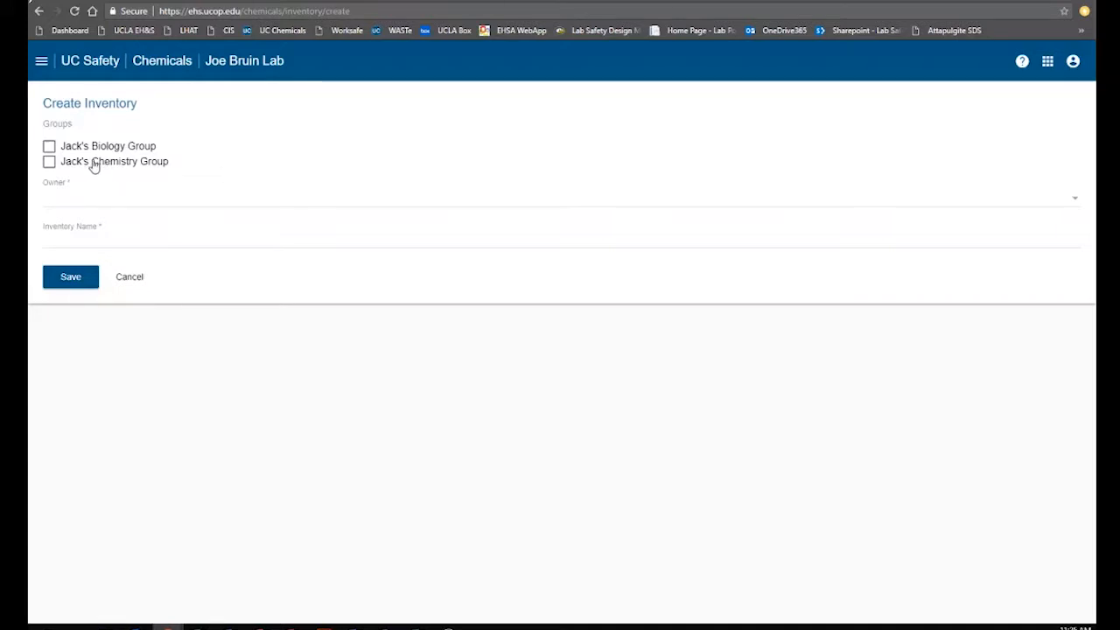
pyautogui.click(49, 162)
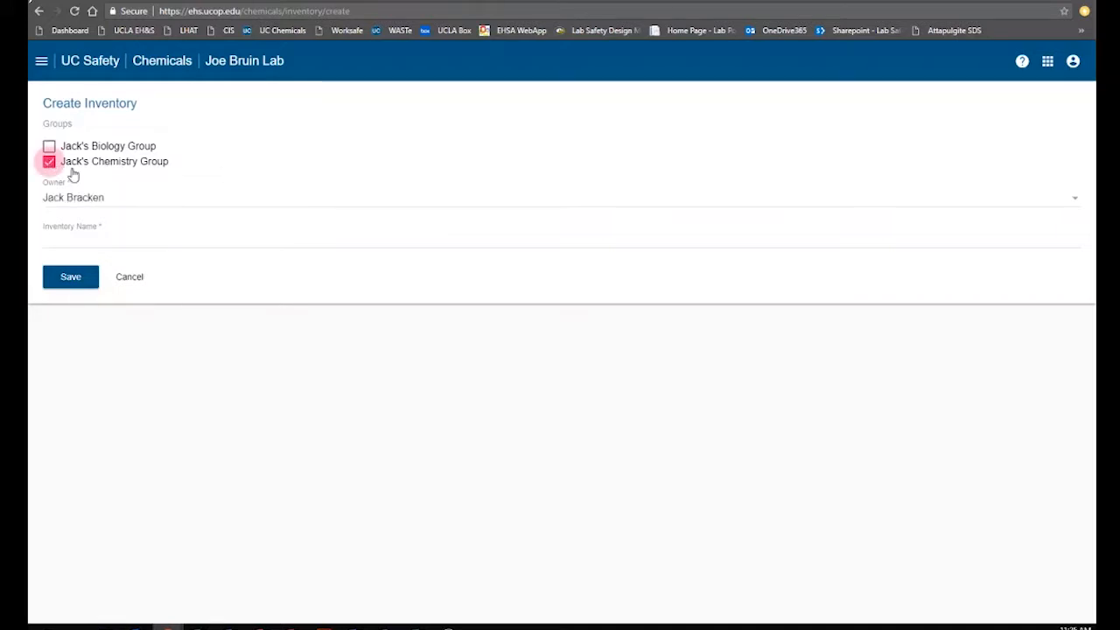
pyautogui.click(85, 242)
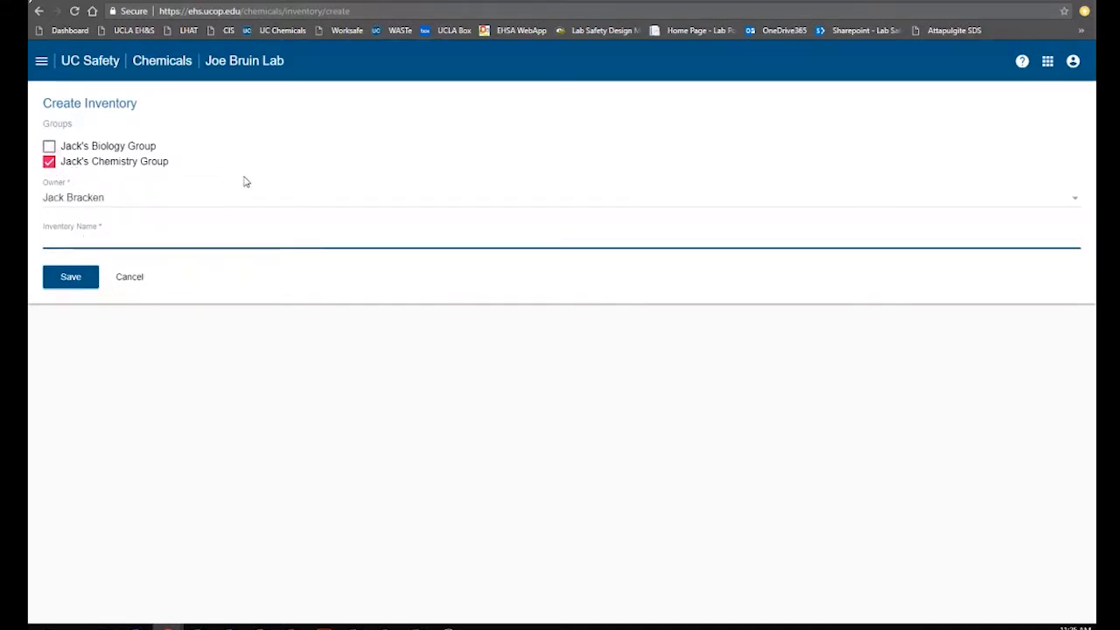
pyautogui.write("Jack's Chemi")
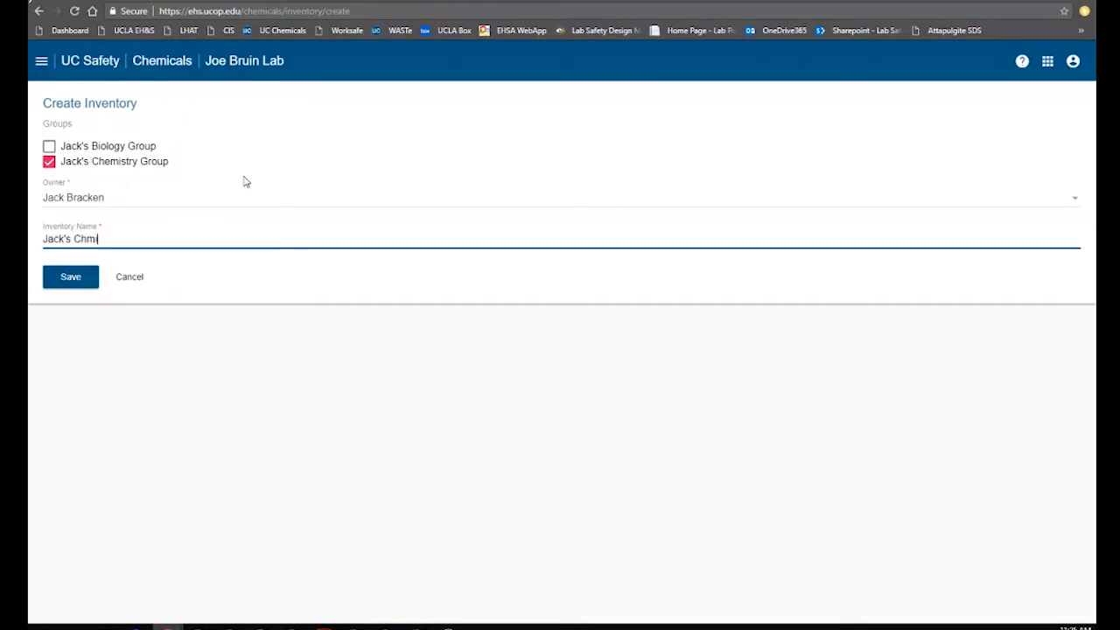
pyautogui.write('stry ')
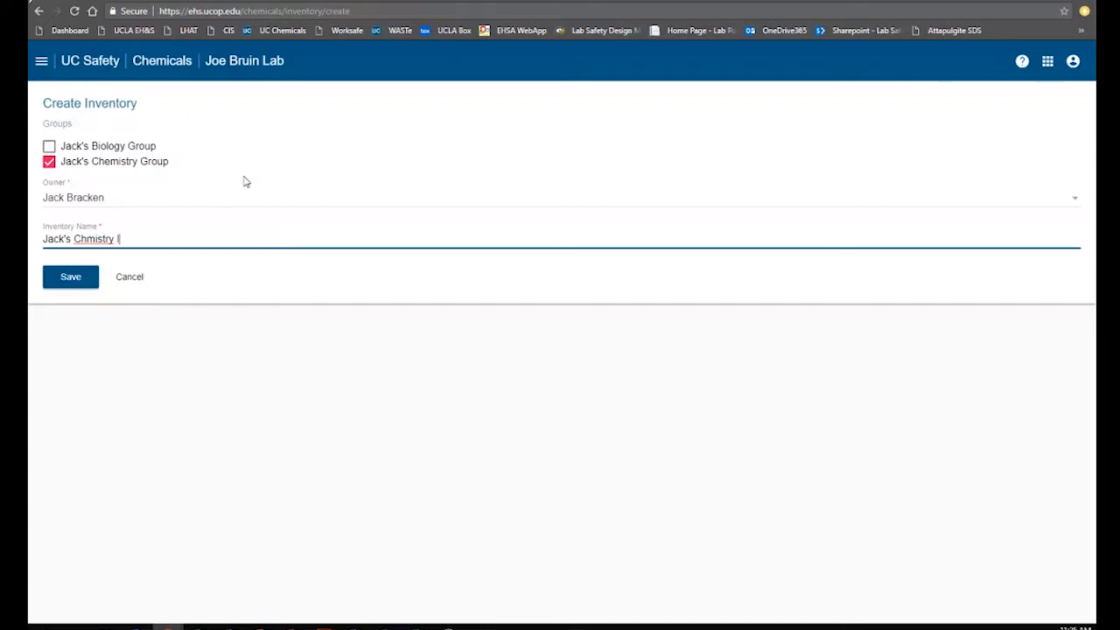
pyautogui.write('Inventory')
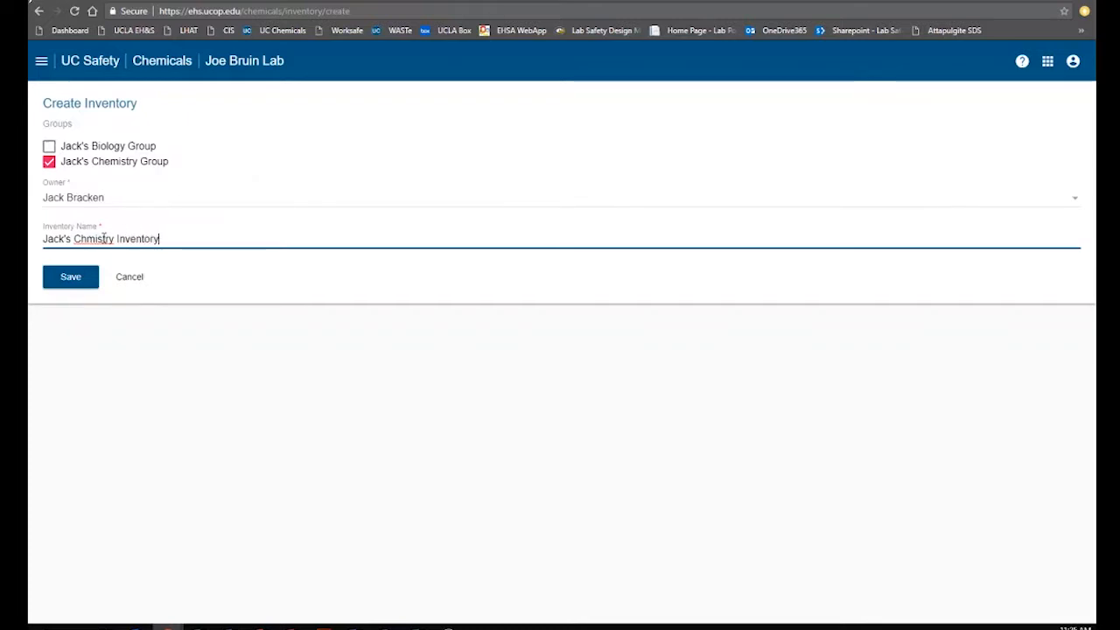
pyautogui.click(89, 240)
pyautogui.write('e')
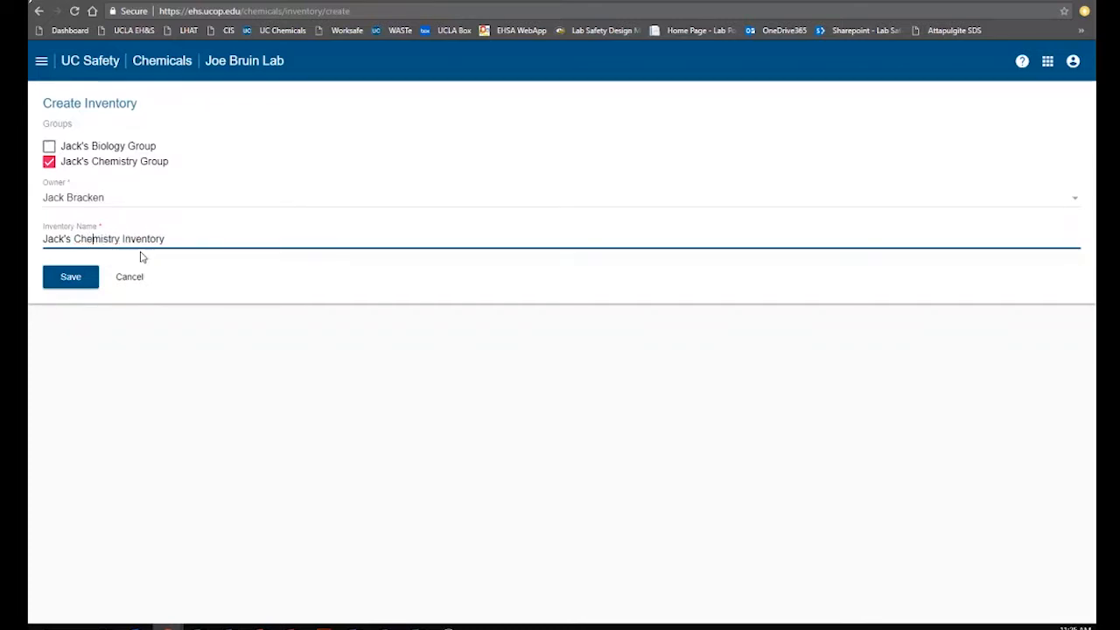
pyautogui.click(73, 277)
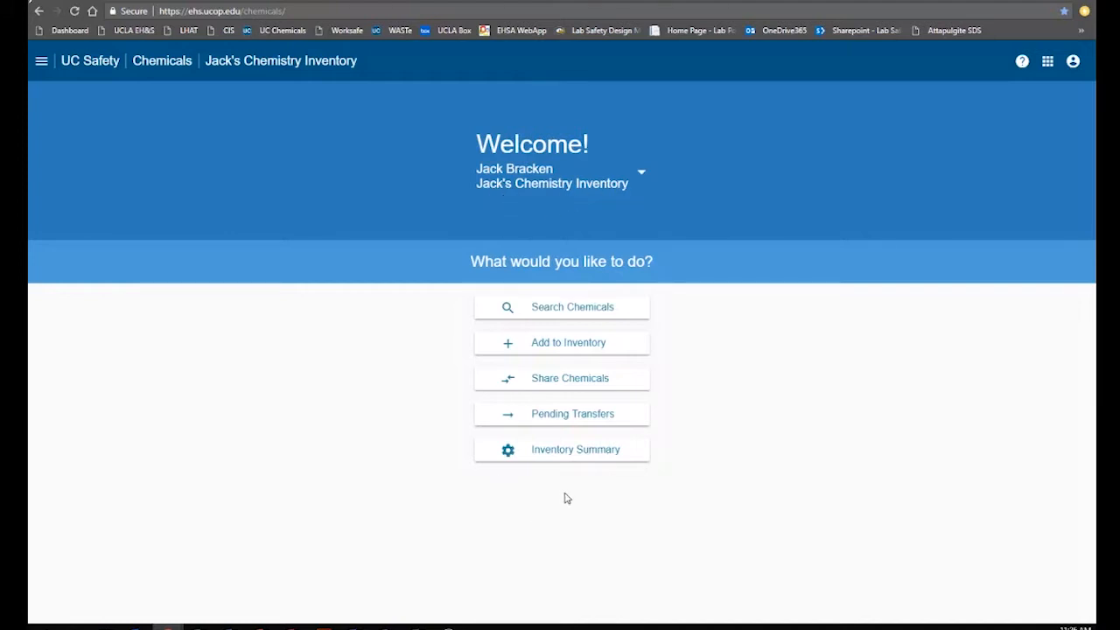
pyautogui.click(564, 457)
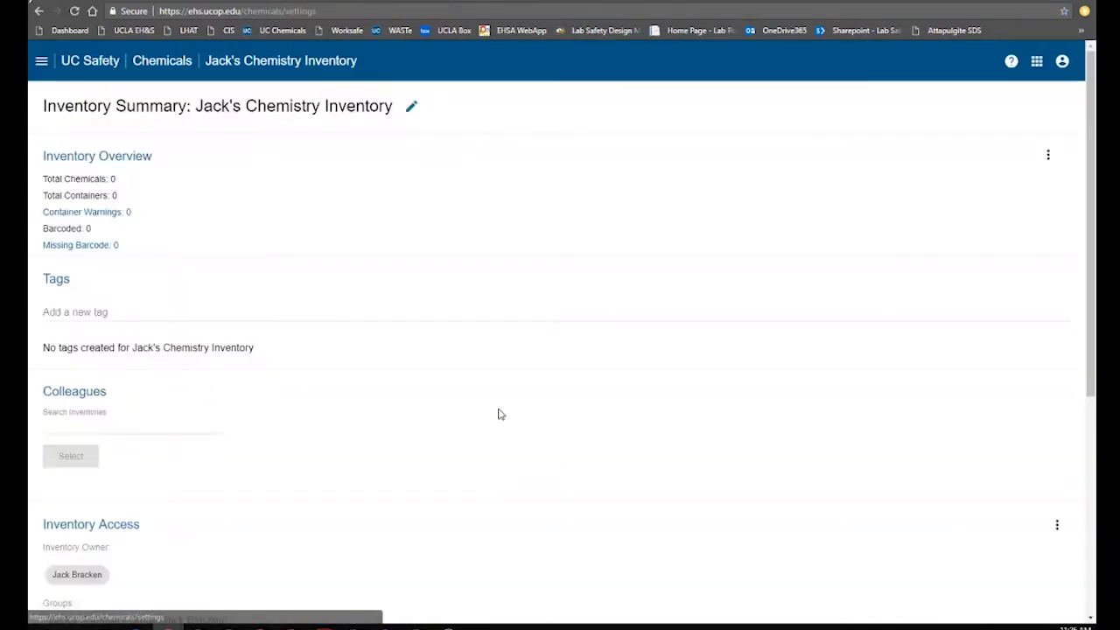
pyautogui.scroll(-1, 396, 413)
pyautogui.scroll(-3, 396, 413)
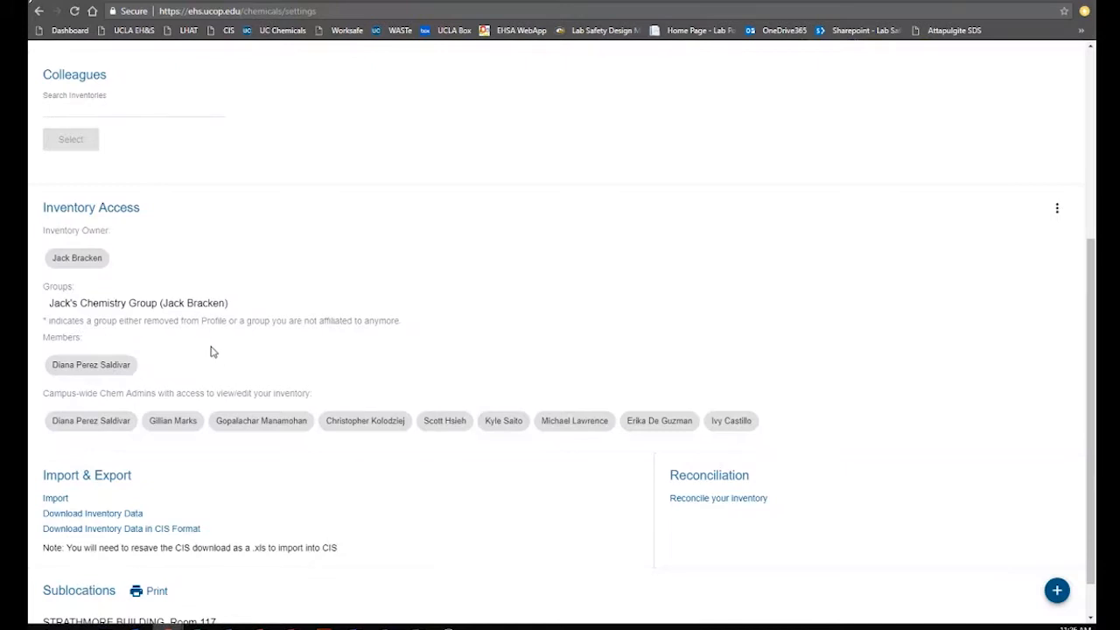
pyautogui.scroll(4, 298, 348)
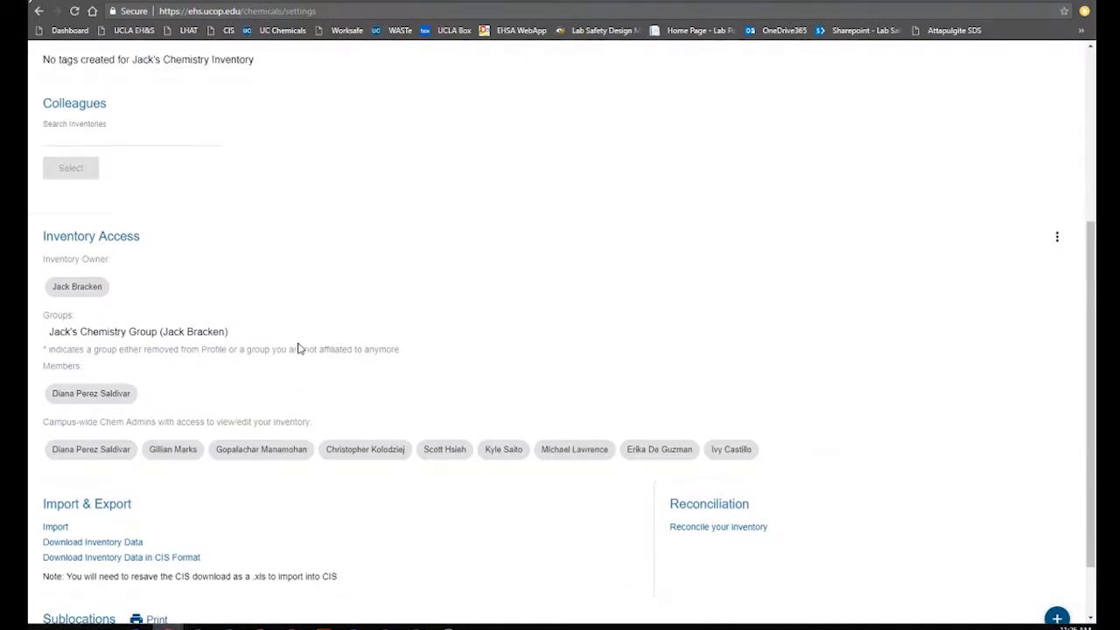
pyautogui.click(165, 65)
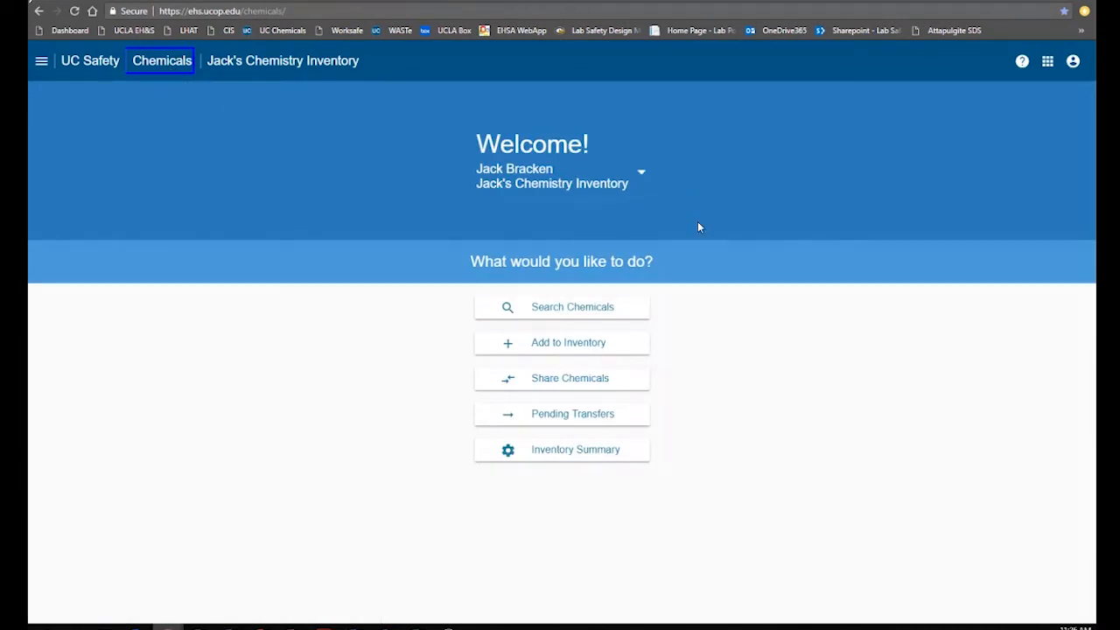
# Create and save Jack's Biology Inventory assigned to Jack's Biology Group
pyautogui.click(642, 174)
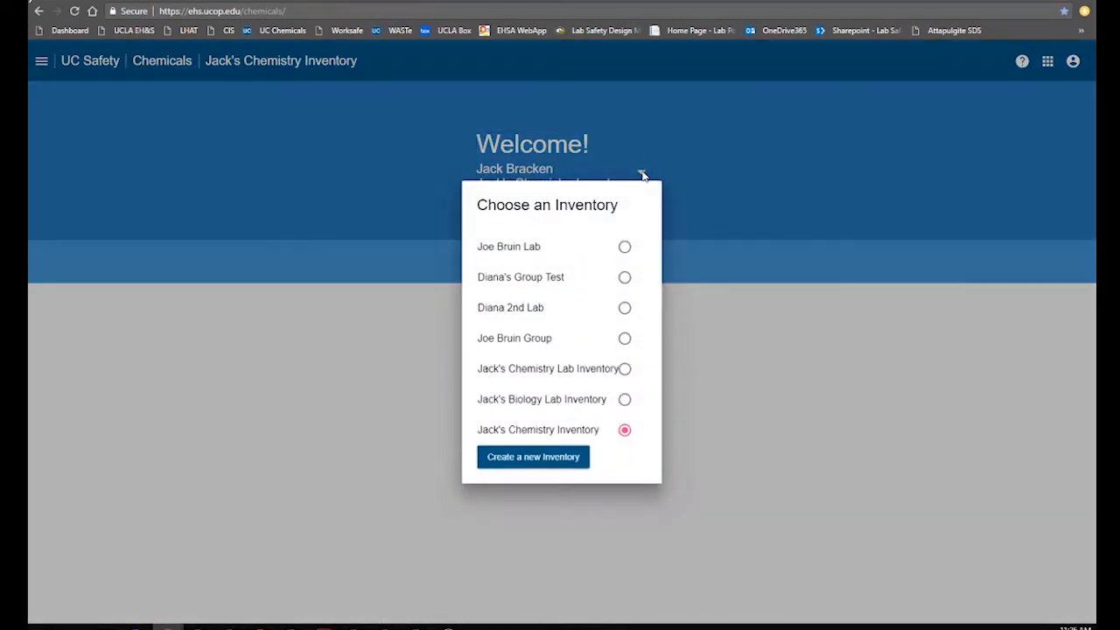
pyautogui.click(542, 457)
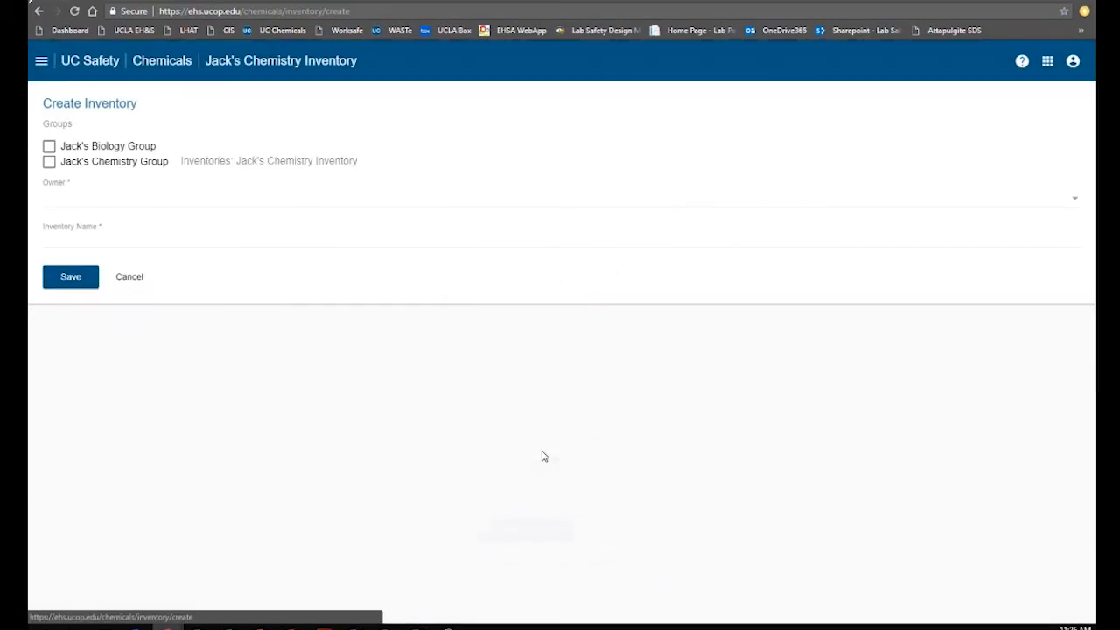
pyautogui.click(50, 149)
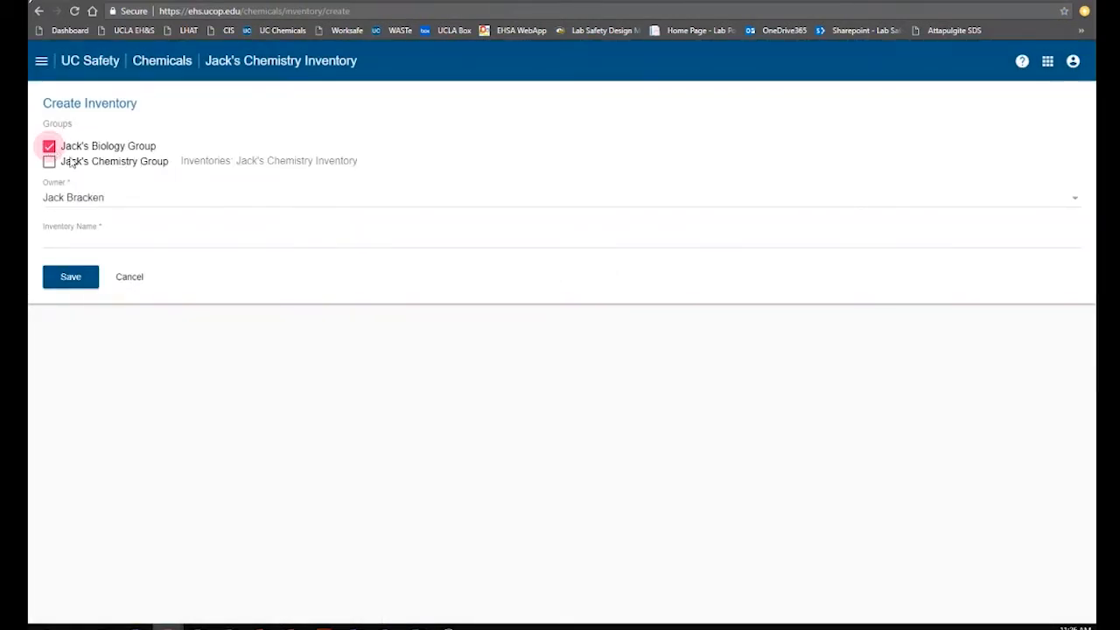
pyautogui.click(90, 235)
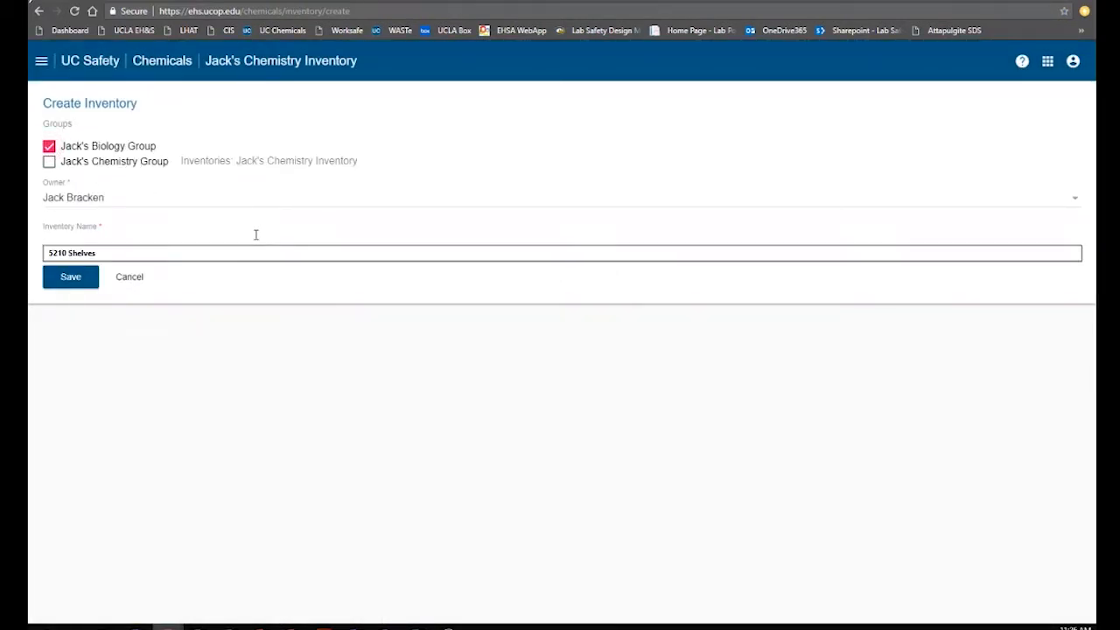
pyautogui.write("Jack's")
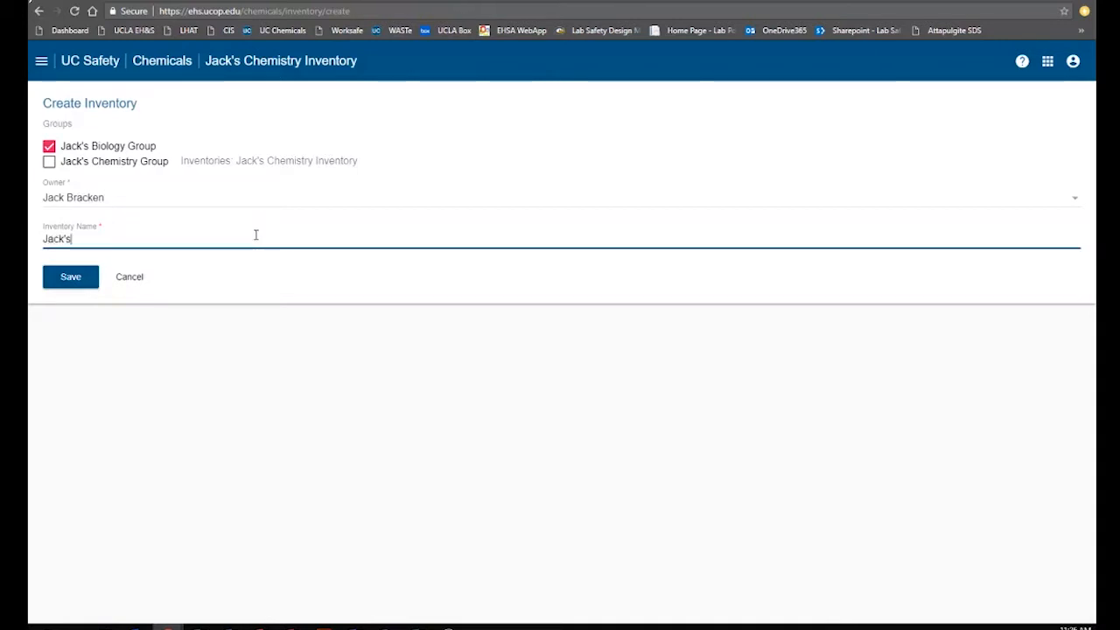
pyautogui.write(' Biology Inven')
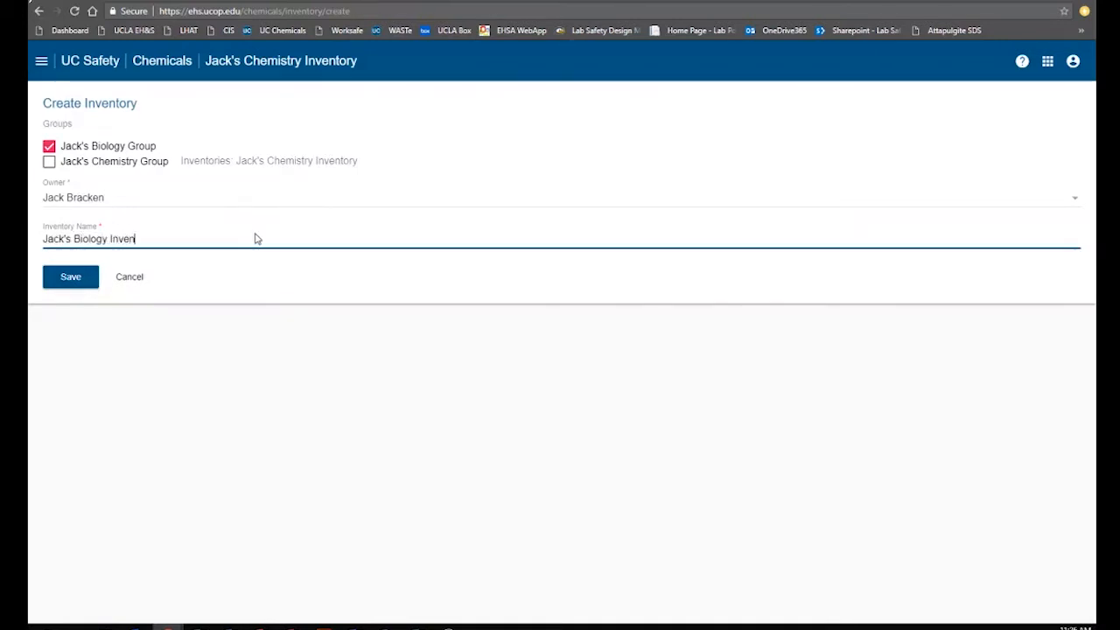
pyautogui.write('tory')
pyautogui.click(68, 287)
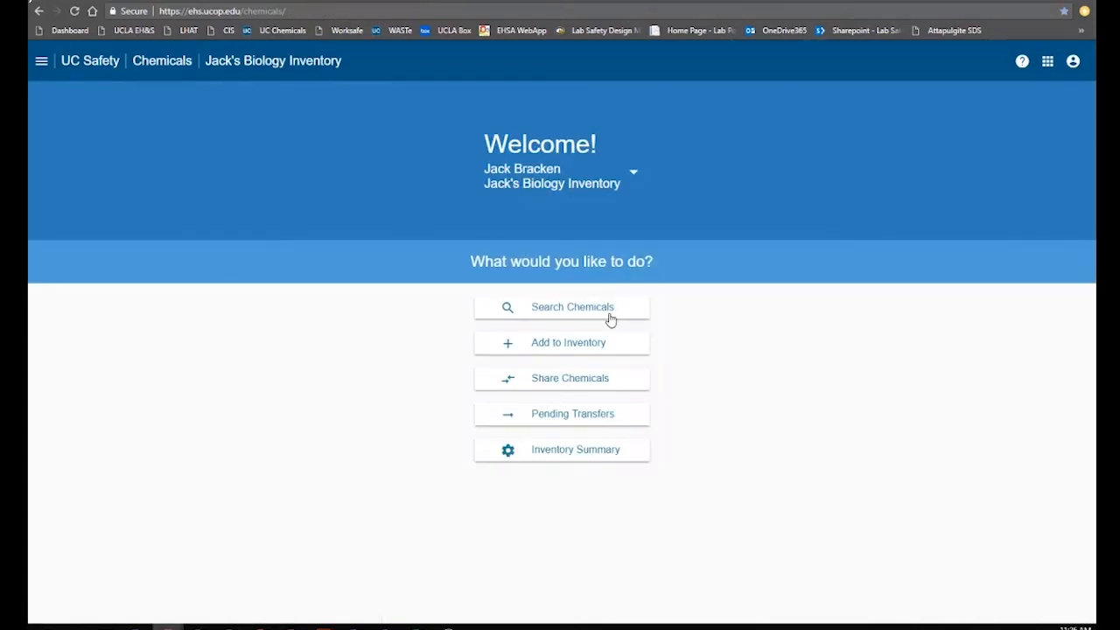
# From Jack's Biology Inventory summary, add Jack's Chemistry Group to the inventory's access groups
pyautogui.click(573, 451)
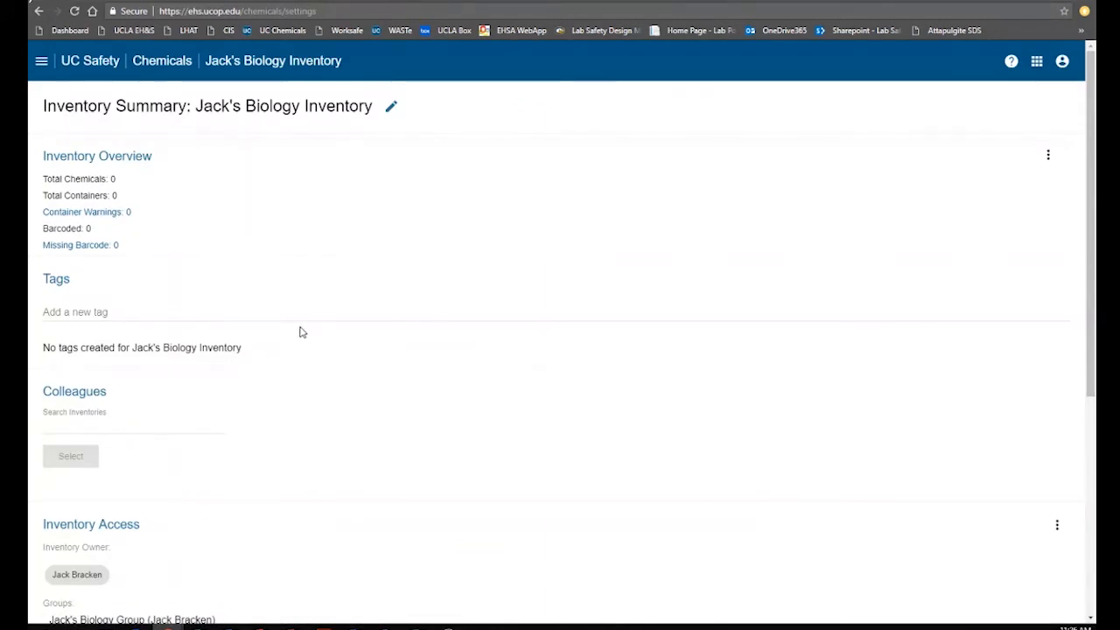
pyautogui.scroll(-4, 293, 329)
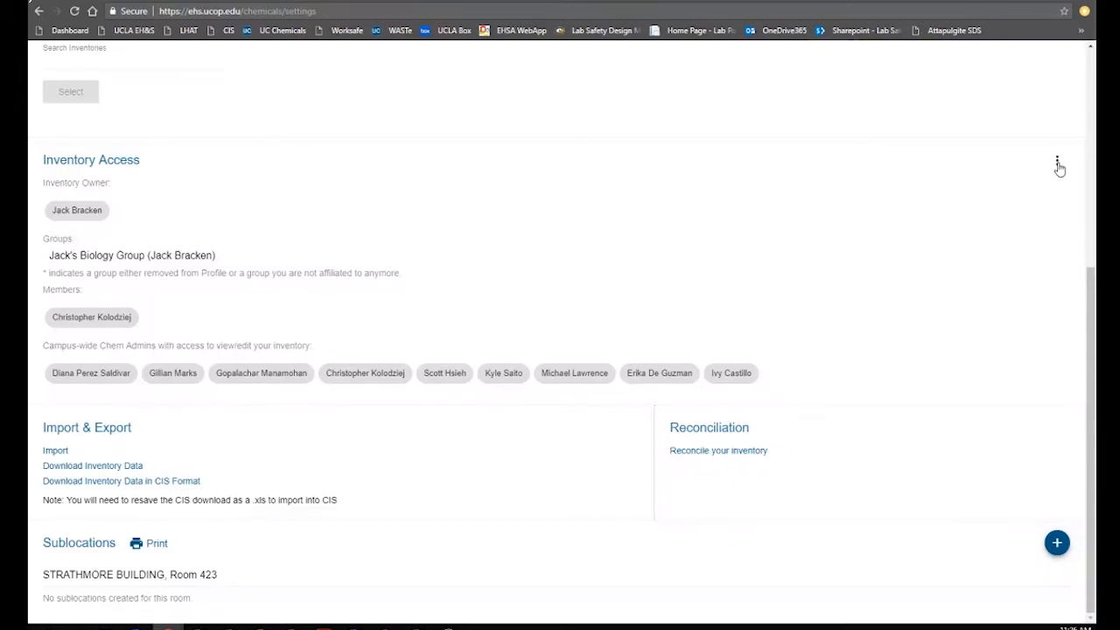
pyautogui.click(1057, 165)
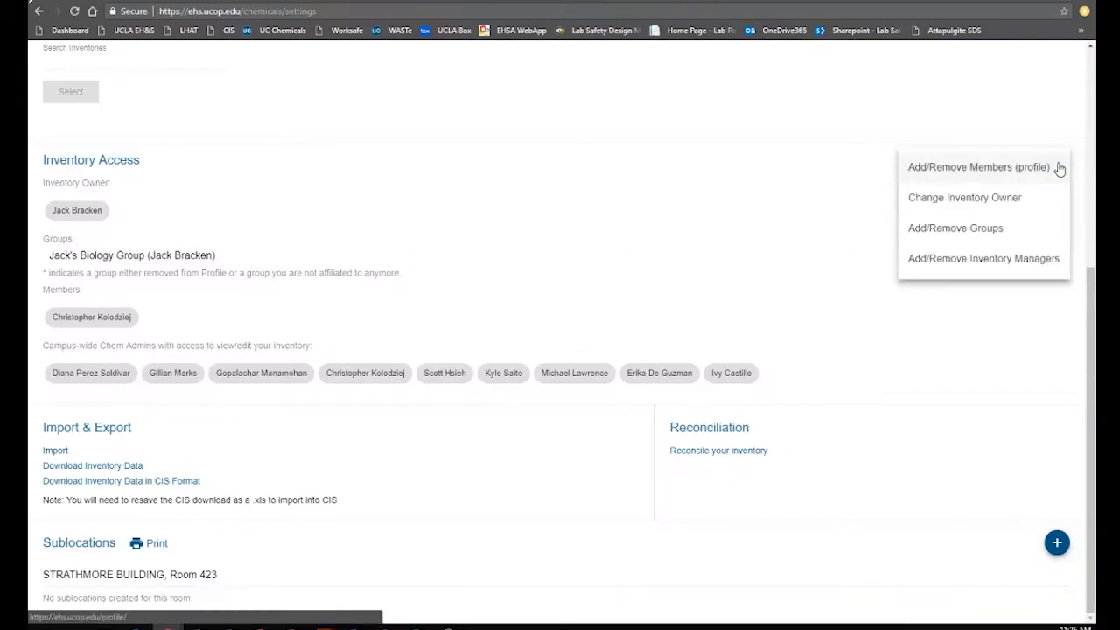
pyautogui.click(960, 227)
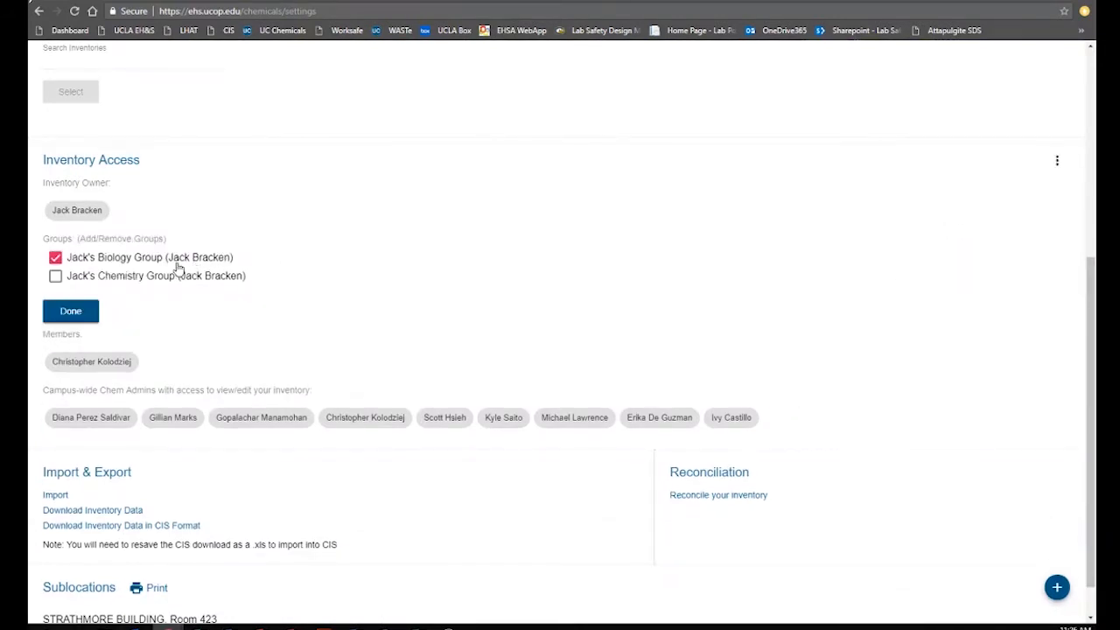
pyautogui.click(55, 278)
pyautogui.click(70, 312)
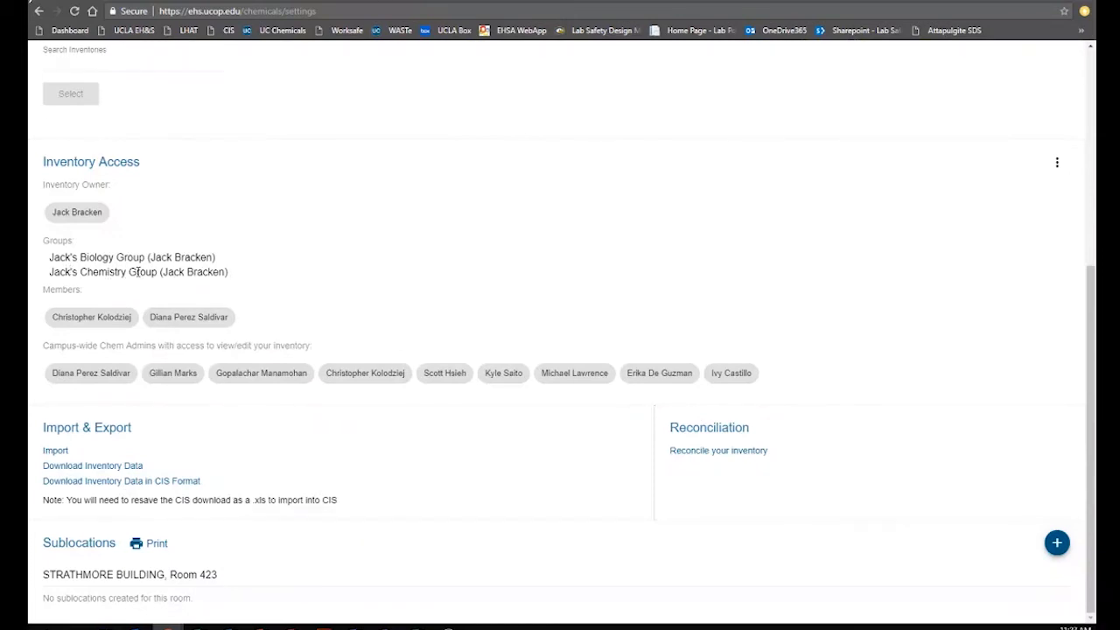
# Check the inventory summary, highlighting the newly listed Jack's Chemistry Group entry
pyautogui.moveTo(47, 273); pyautogui.dragTo(228, 273)
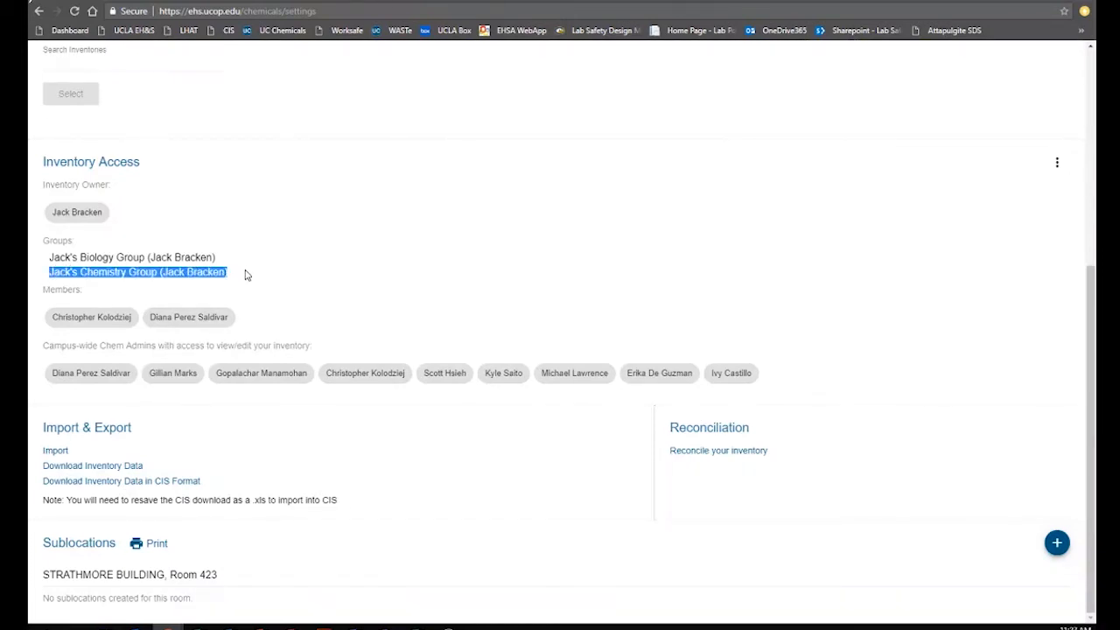
pyautogui.scroll(5, 344, 268)
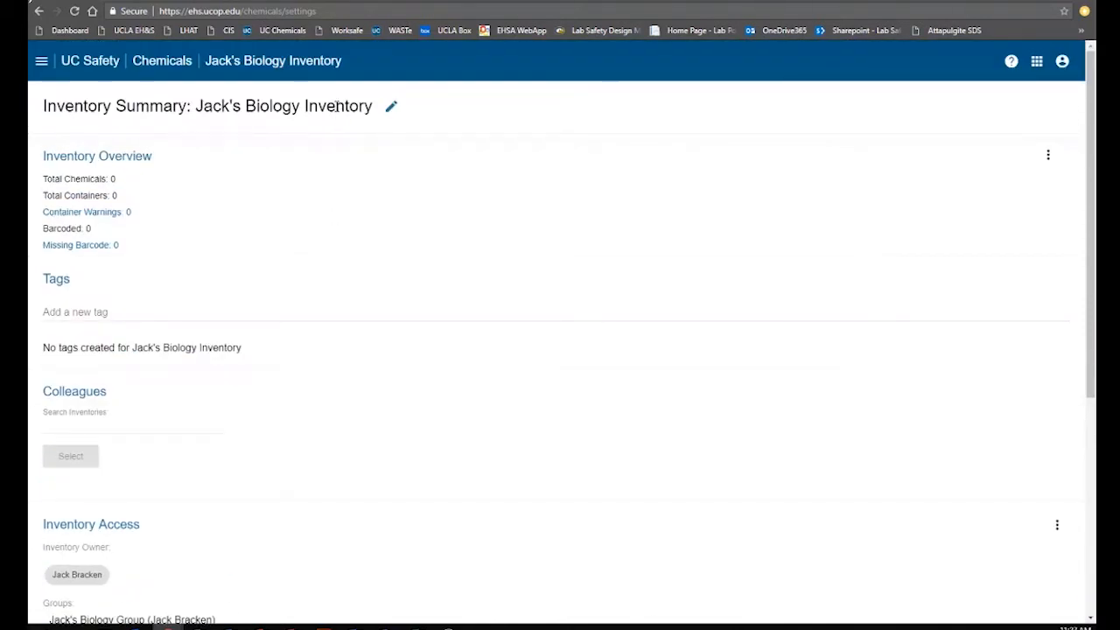
pyautogui.scroll(-4, 383, 213)
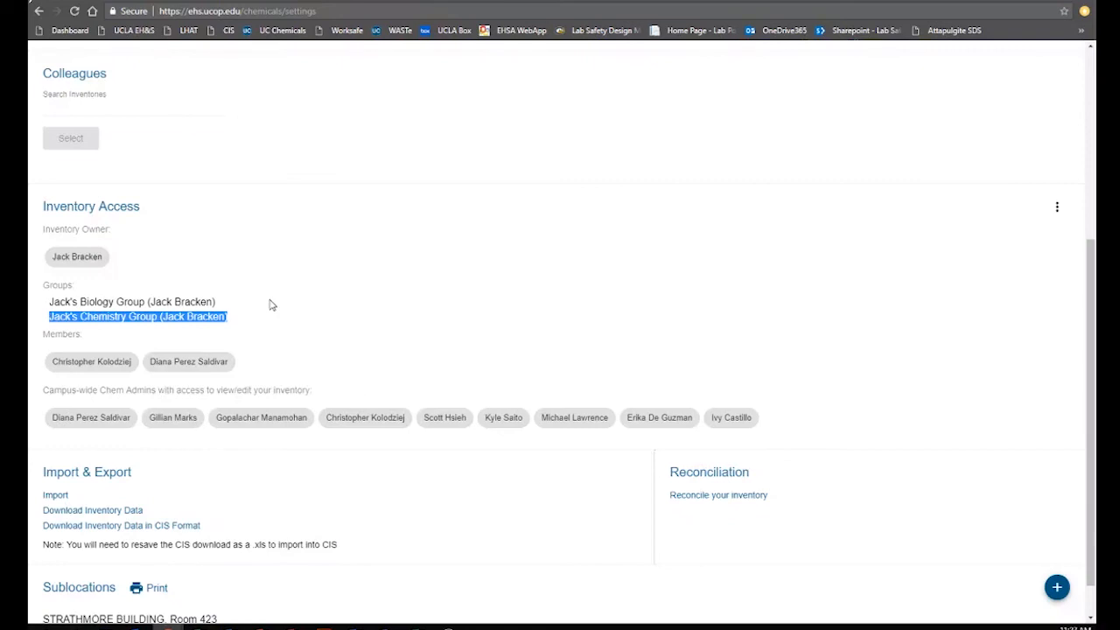
pyautogui.scroll(1, 273, 300)
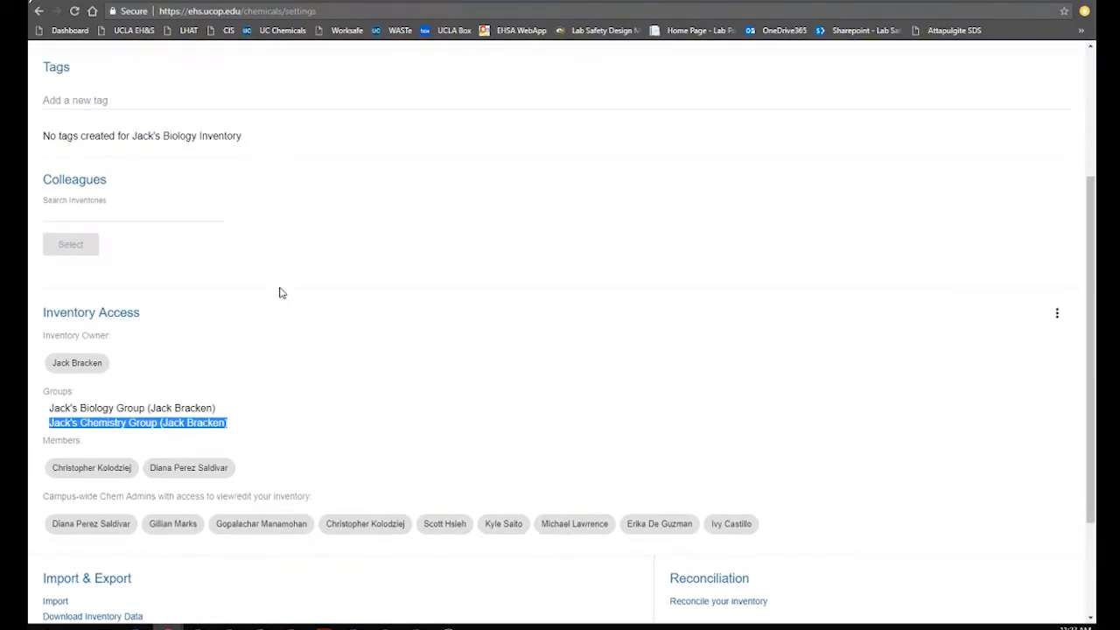